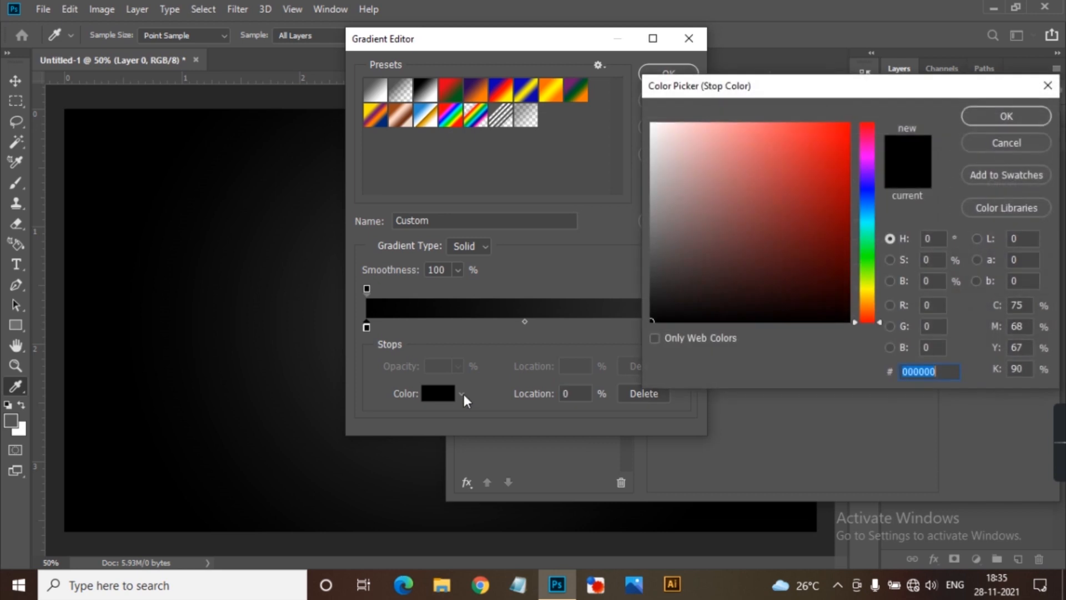
Check both end stop colors of the black-to-dark-grey gradient and apply the Gradient Overlay to Layer 0.
left_click(999, 142)
left_click(681, 329)
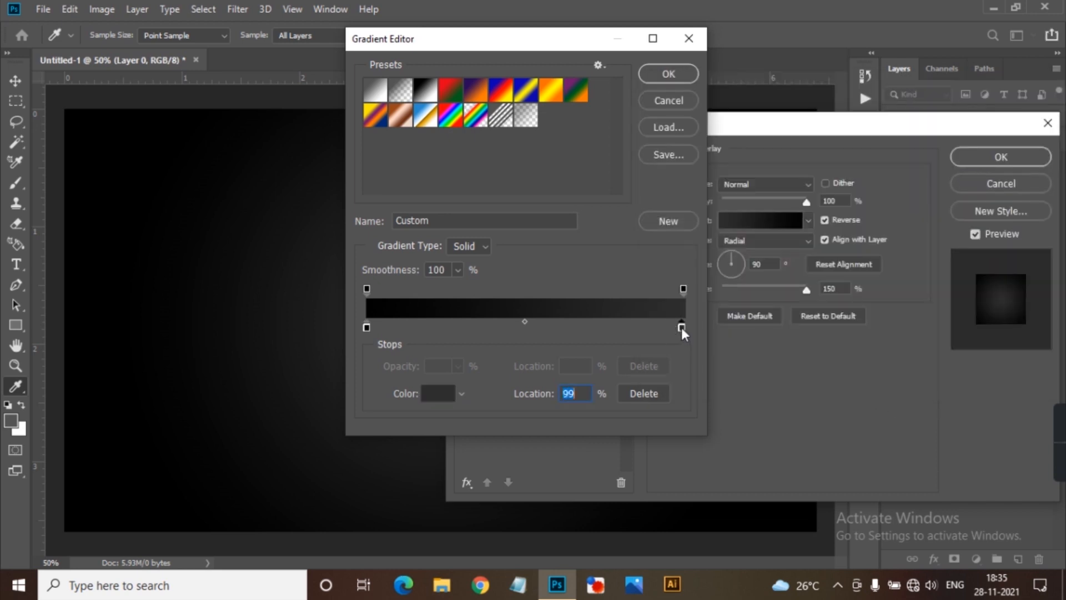
left_click(439, 395)
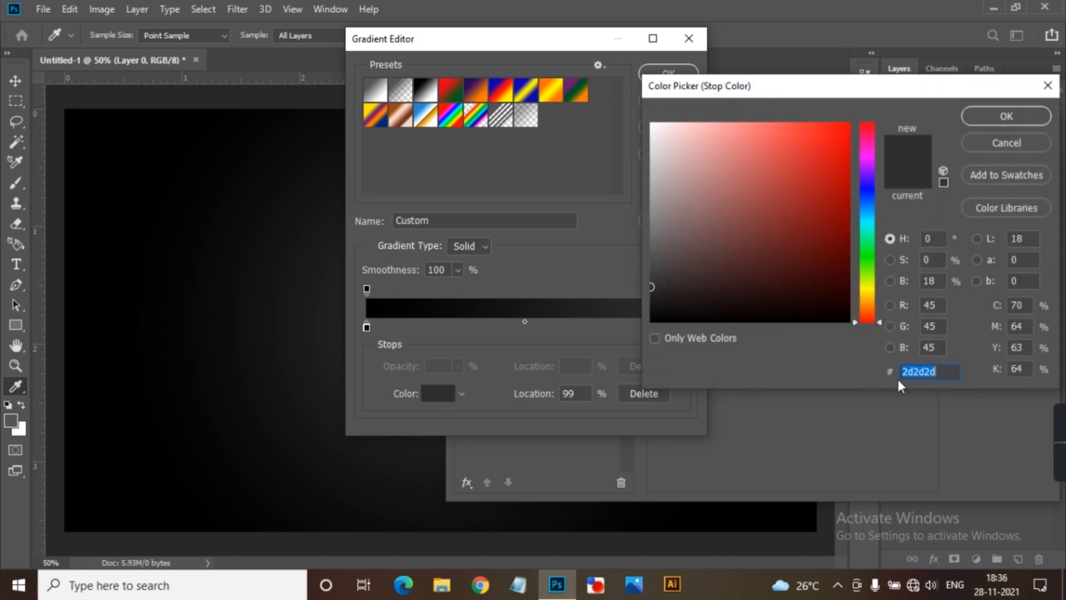
left_click(1034, 144)
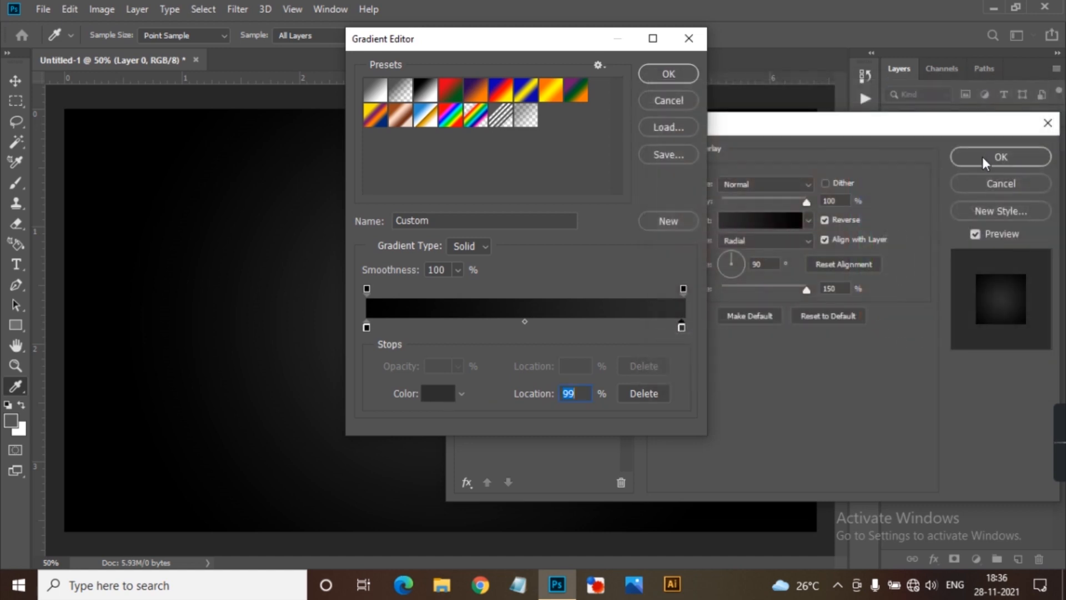
left_click(687, 77)
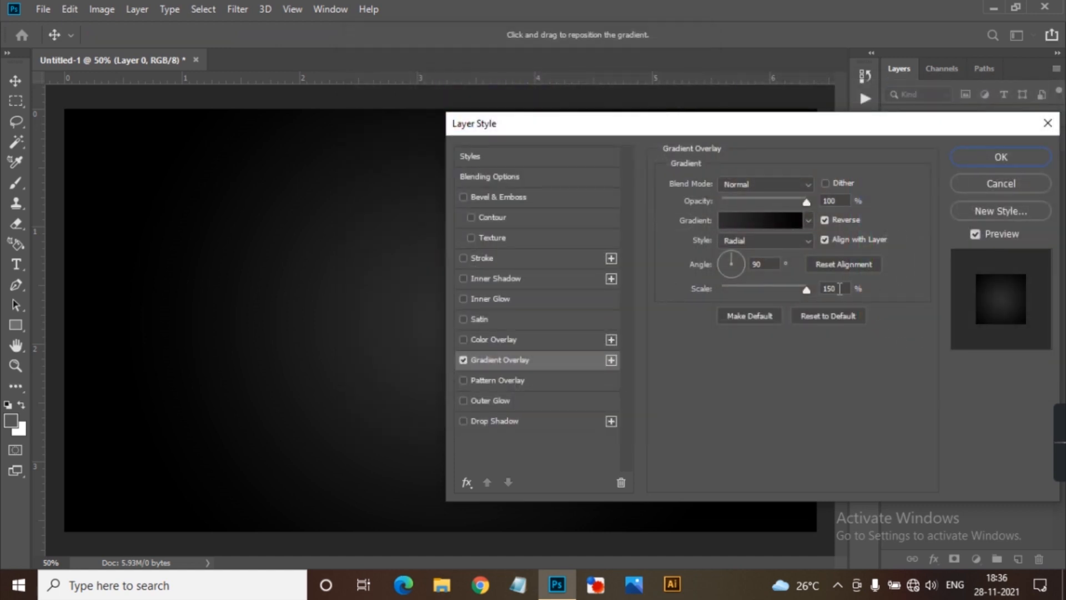
left_click(1001, 157)
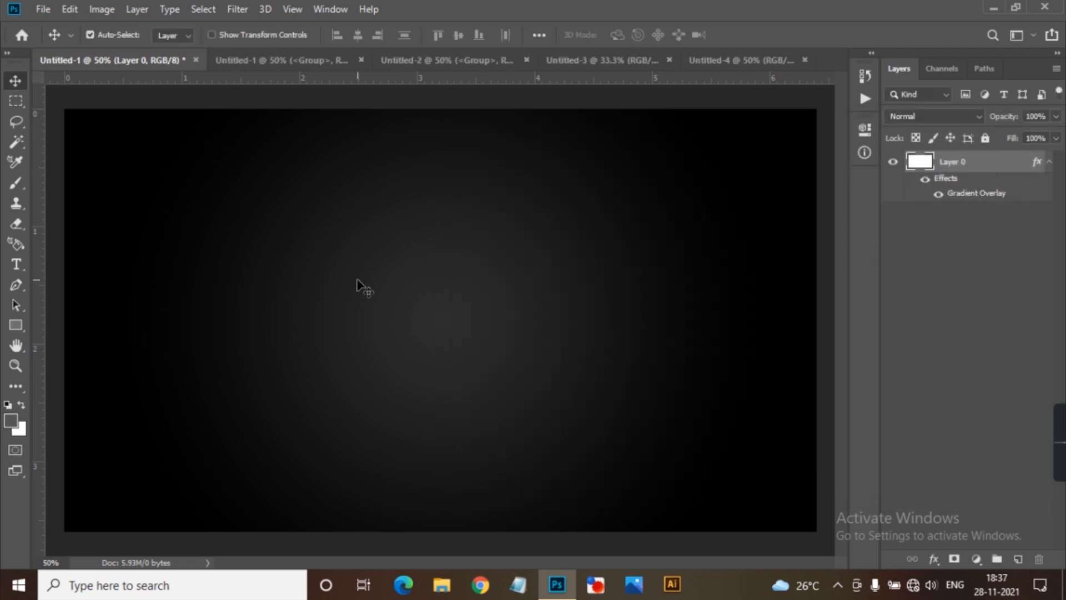
Add the text "2 22" on the canvas, leaving a gap of several spaces after the first digit.
key("t")
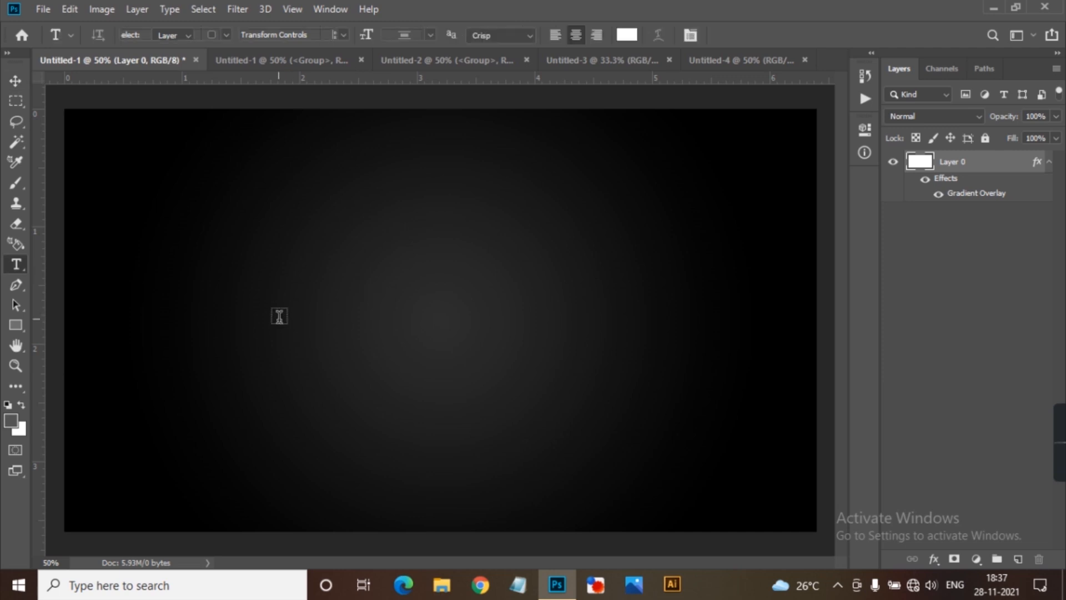
left_click(243, 334)
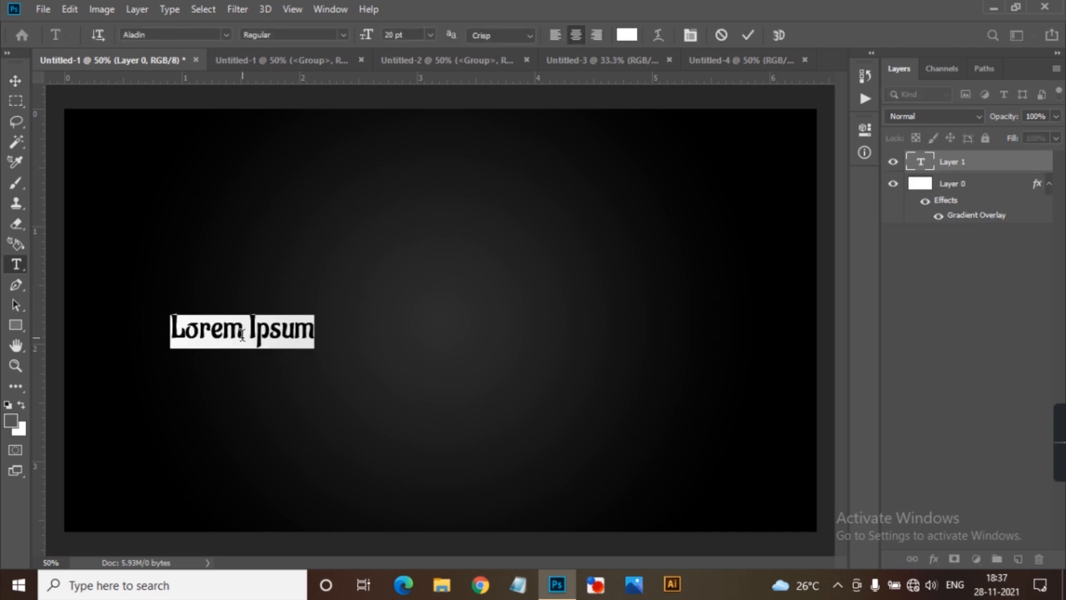
type("2     ")
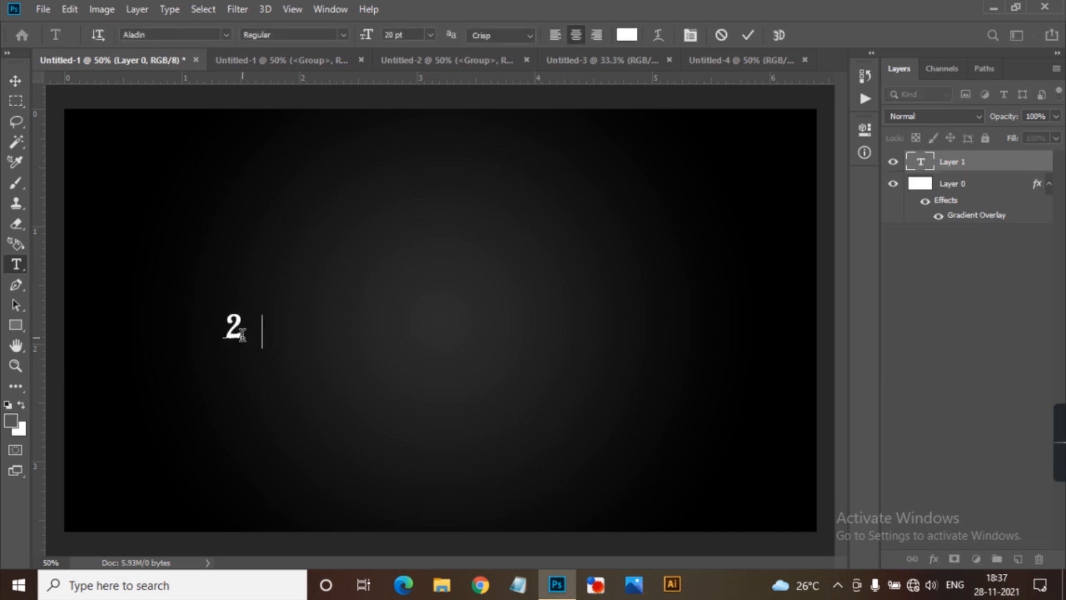
type("22")
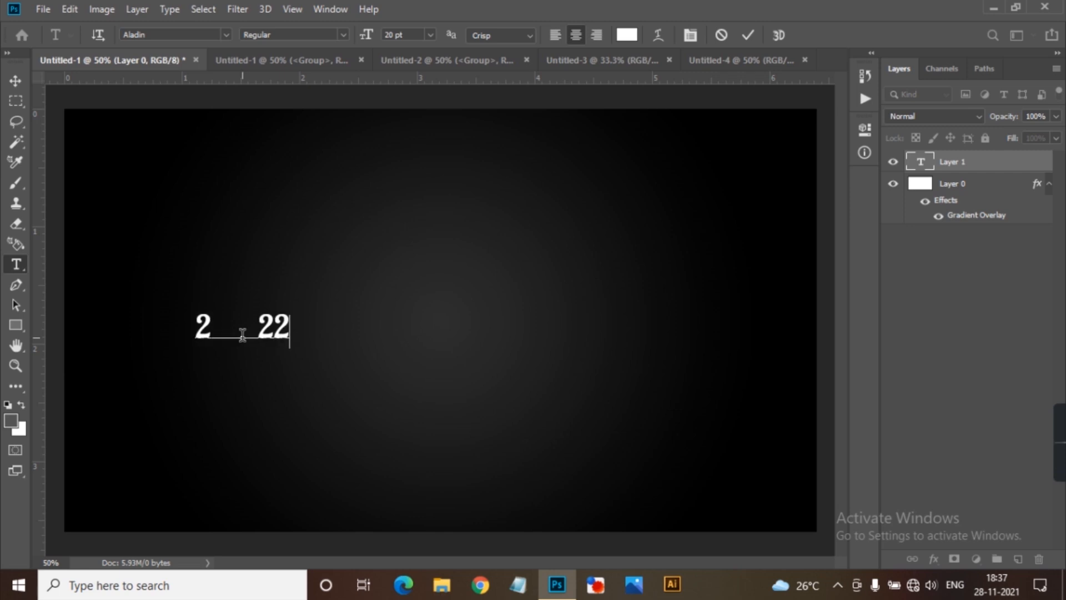
left_click(16, 79)
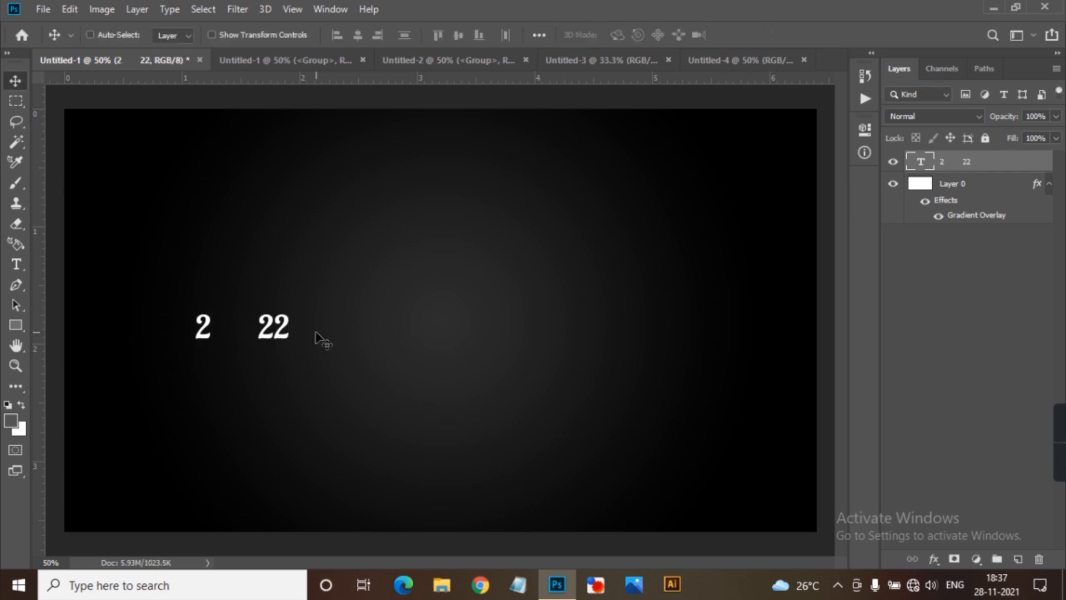
Enlarge the "2 22" text to about 69.5 pt and move it to the middle of the canvas.
key("ctrl+t")
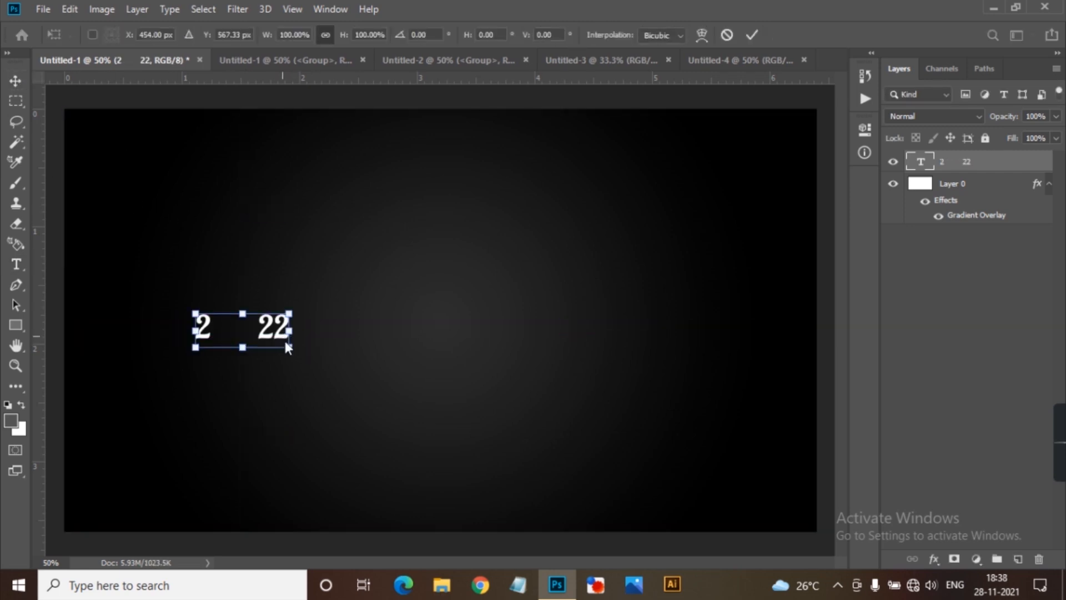
left_click_drag(290, 348, 386, 395)
left_click_drag(308, 329, 522, 317)
left_click_drag(585, 373, 604, 381)
key("Return")
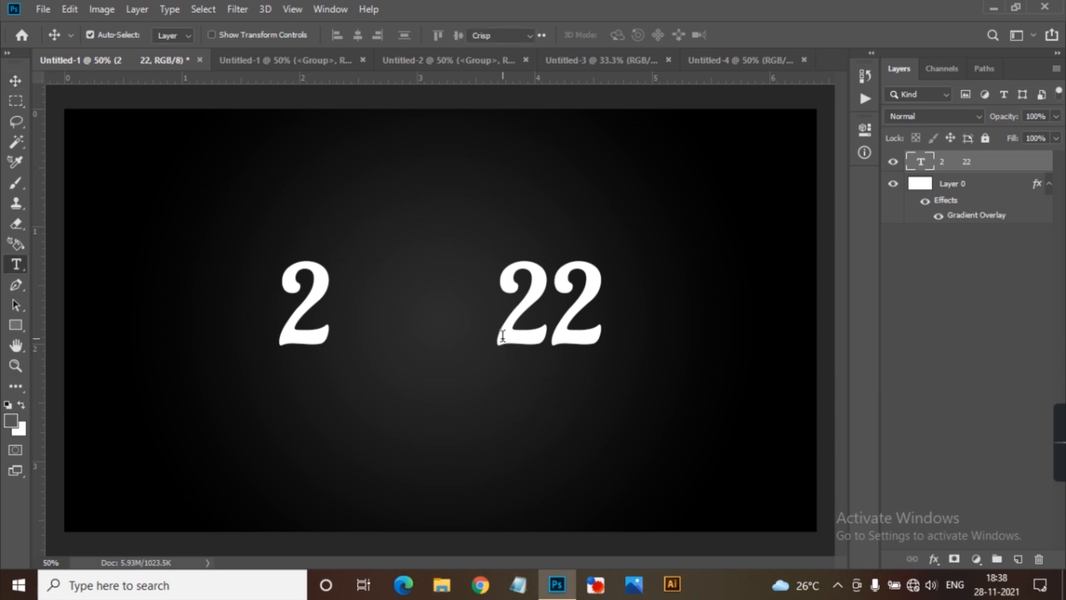
Change the font of the whole "2 22" text to Arial Rounded MT Bold.
double_click(502, 339)
left_click(163, 40)
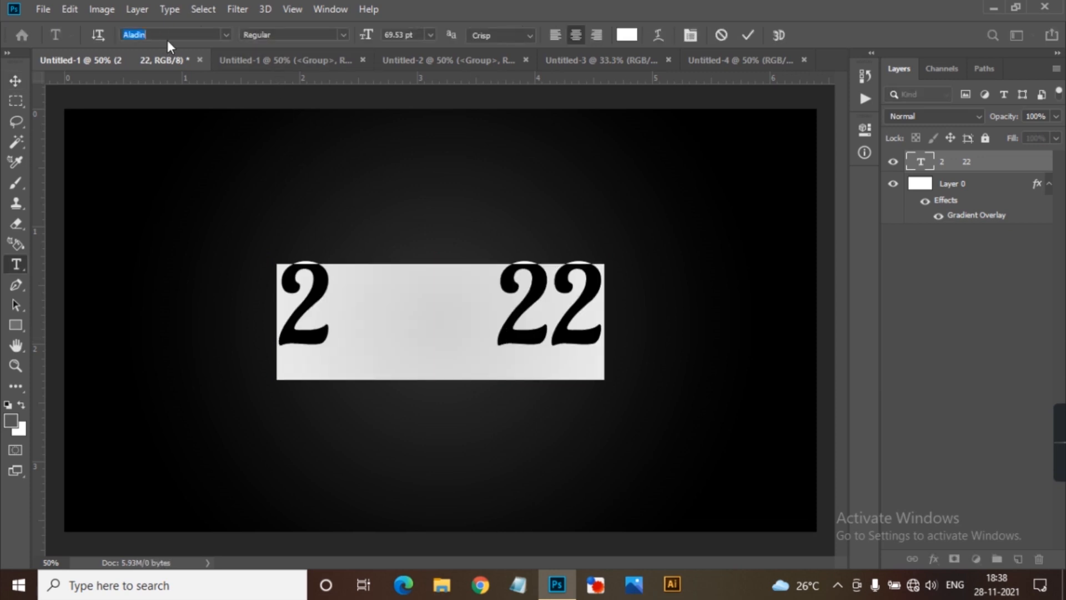
scroll(168, 40, "down", 5)
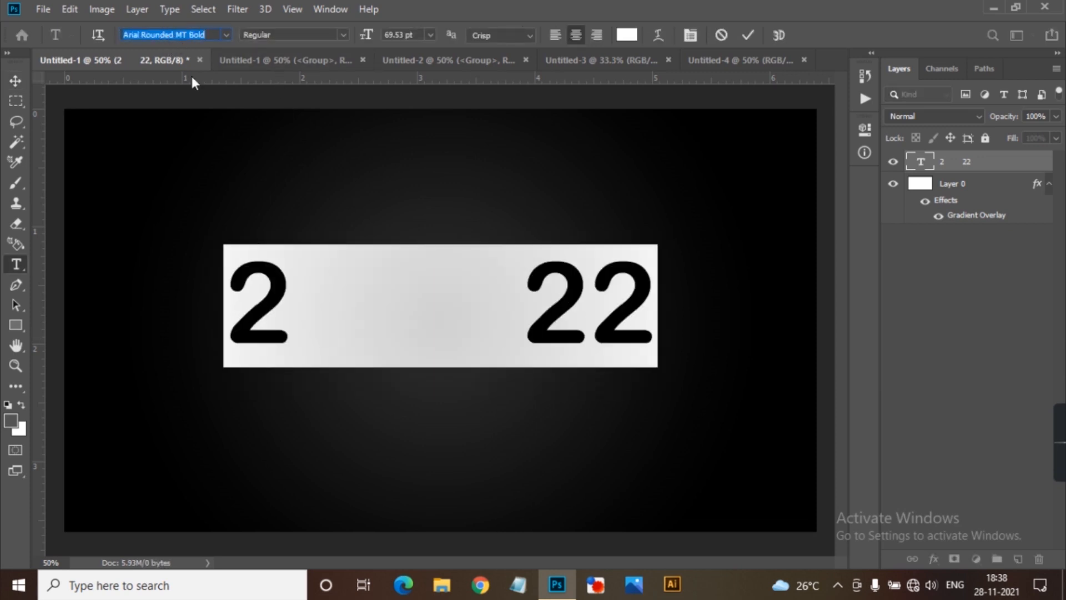
Delete three spaces between the first 2 and the 22 to narrow the gap in the text.
left_click(518, 290)
key("Left")
key("Left")
key("Left")
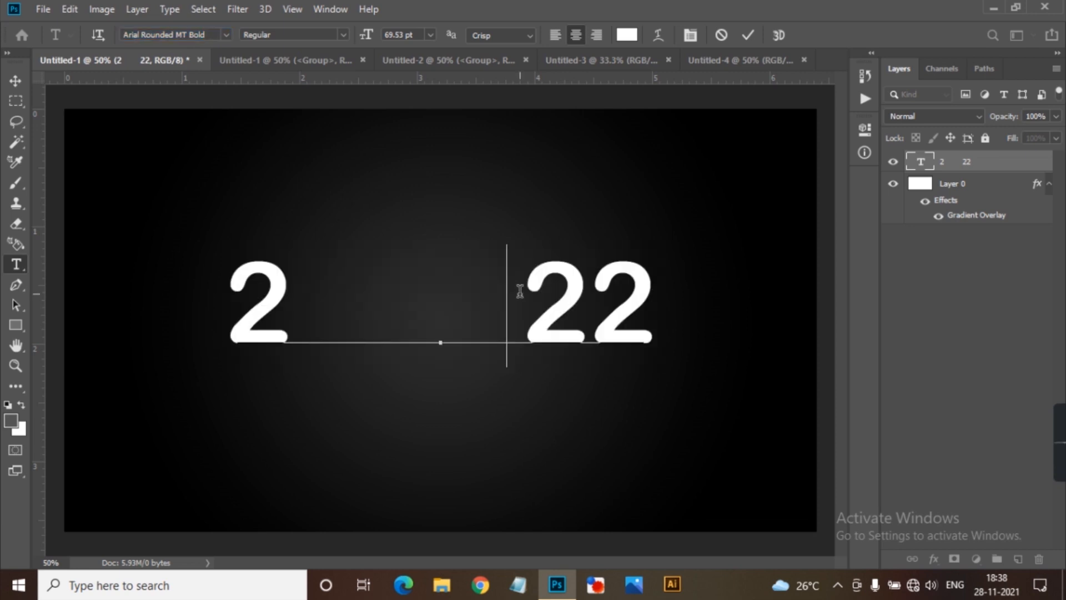
key("BackSpace")
key("BackSpace")
key("BackSpace")
key("BackSpace")
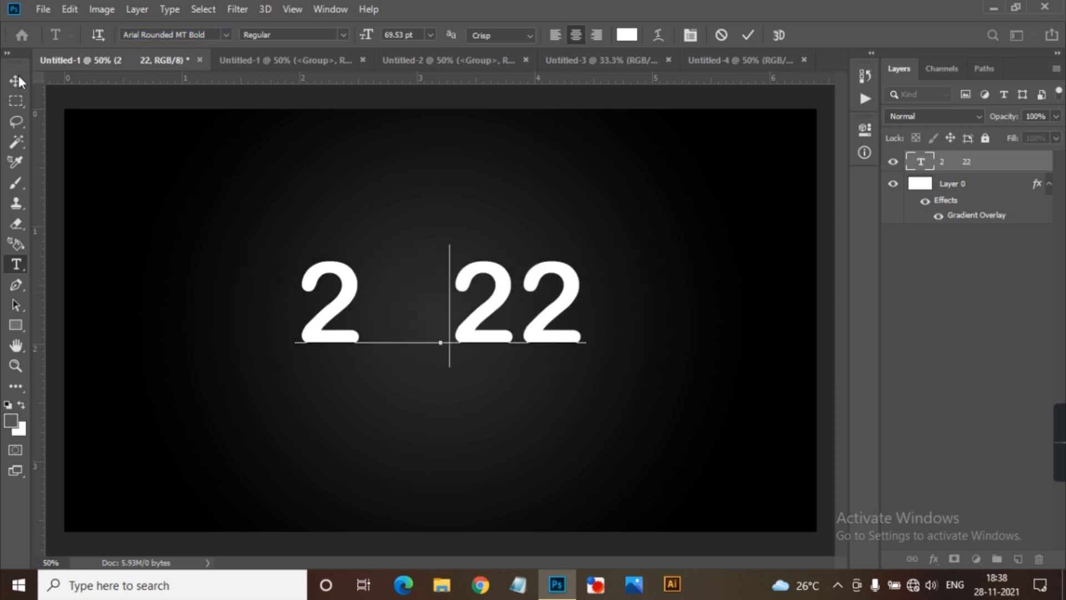
left_click(17, 81)
Scale the "2 22" text to about 135.5% and center it on the canvas at Y 540 px.
key("ctrl+t")
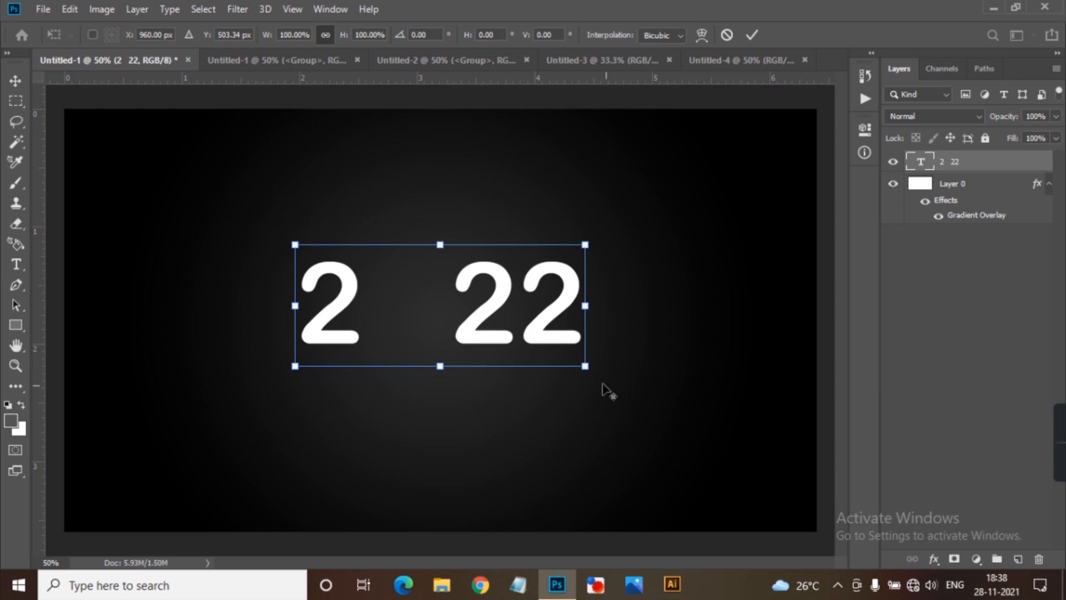
left_click_drag(585, 366, 636, 388)
mouse_move(508, 301)
left_mouse_down()
mouse_move(525, 313)
mouse_move(511, 319)
left_mouse_up()
left_click(1064, 593)
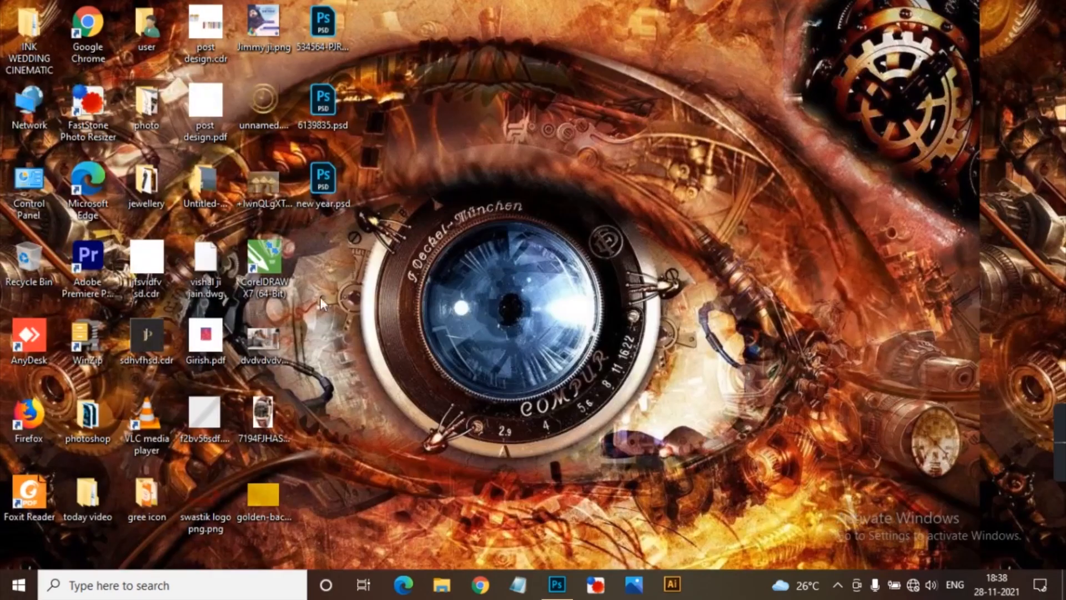
left_click_drag(263, 108, 317, 456)
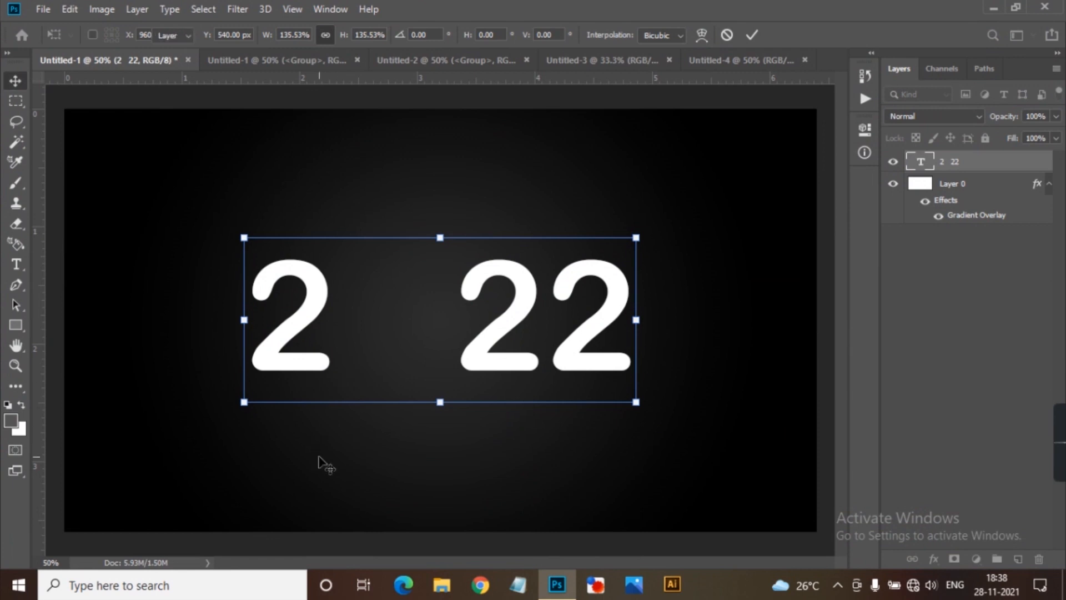
key("Return")
Place the clock image unnamed.png from the desktop into the document.
key("super+d")
left_click_drag(274, 153, 520, 430)
left_click_drag(431, 321, 431, 318)
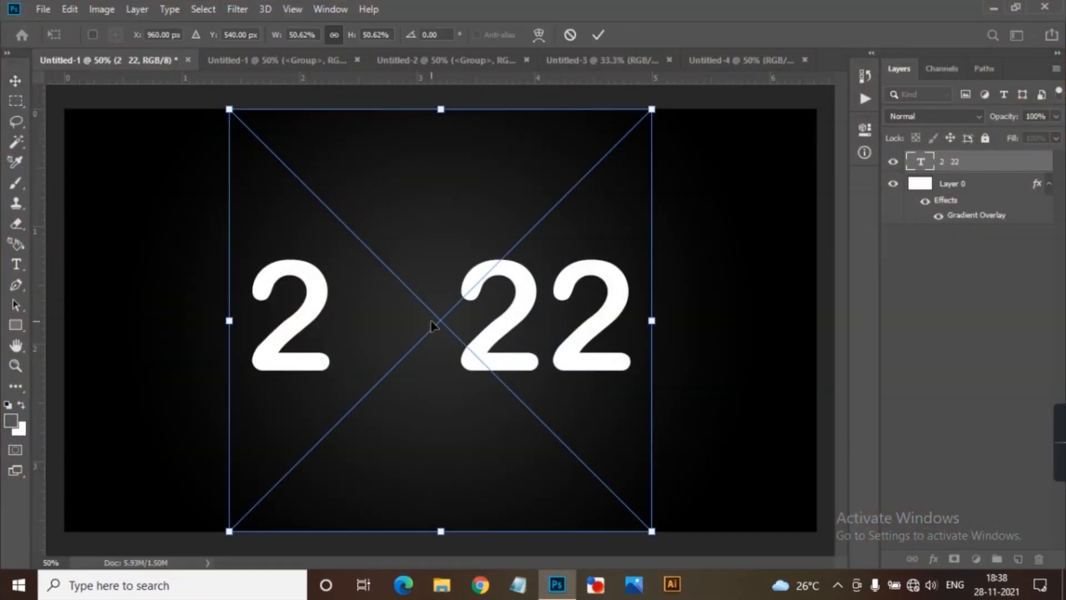
Scale the clock to about 16% and position it in the text gap at about X 836 px, Y 540 px.
left_click_drag(653, 531, 491, 424)
left_click_drag(440, 303, 396, 305)
left_click_drag(481, 397, 470, 387)
left_click_drag(419, 331, 400, 324)
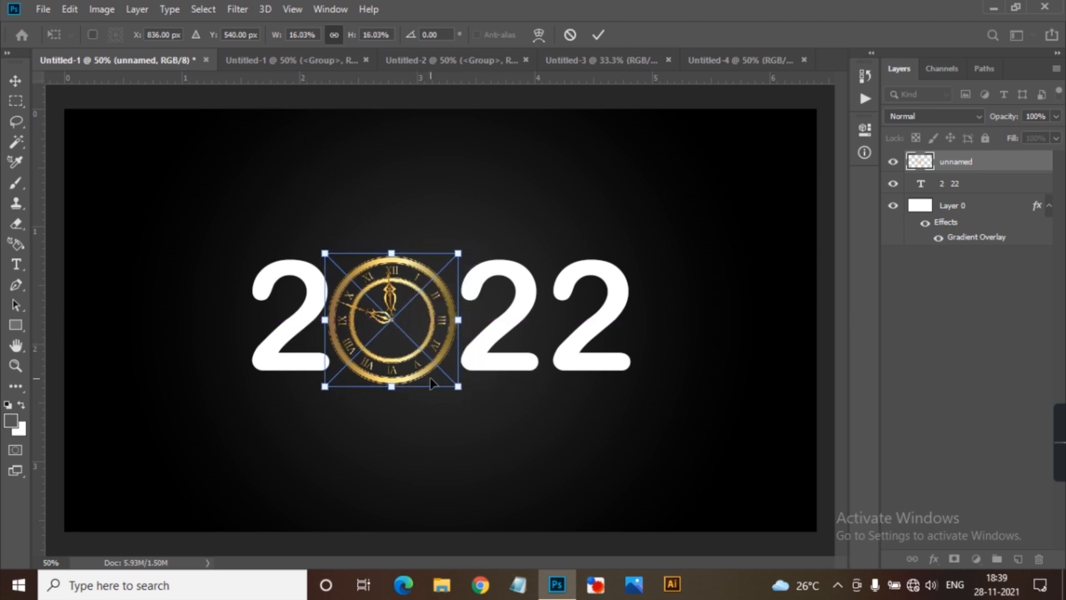
key("Return")
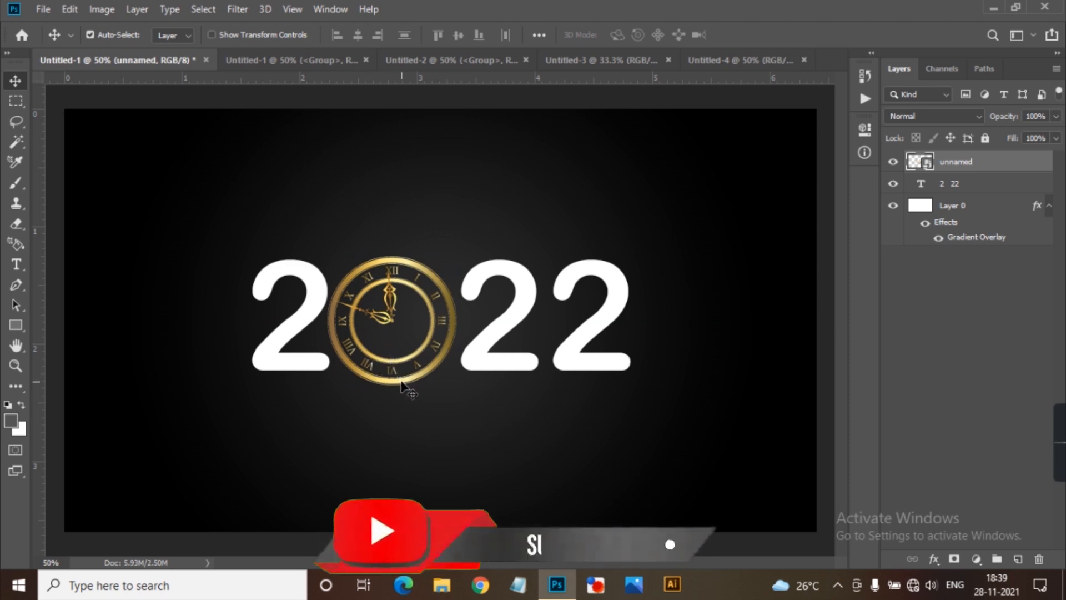
key("0")
key("0")
key("ctrl+z")
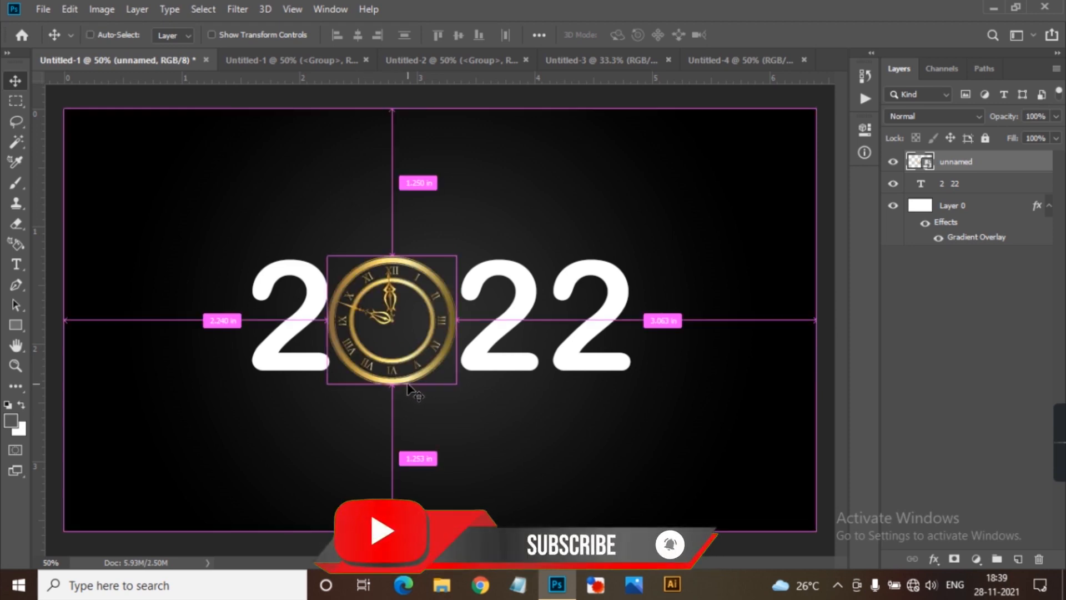
key("ctrl+z")
key("ctrl+shift+z")
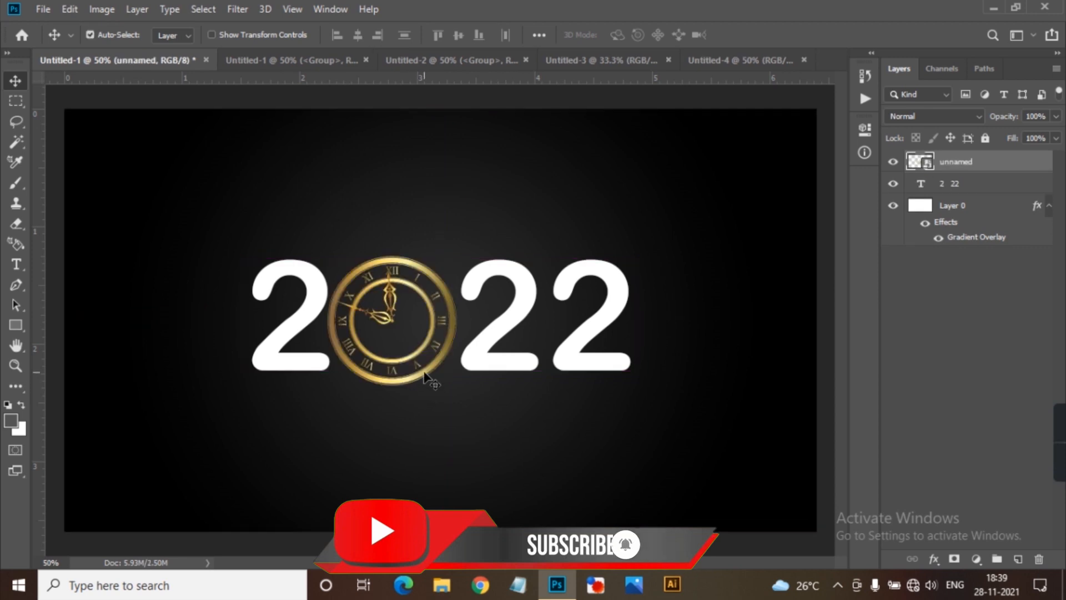
Shift the clock slightly to the right so it sits evenly between the first 2 and the 22.
left_click_drag(431, 376, 431, 375)
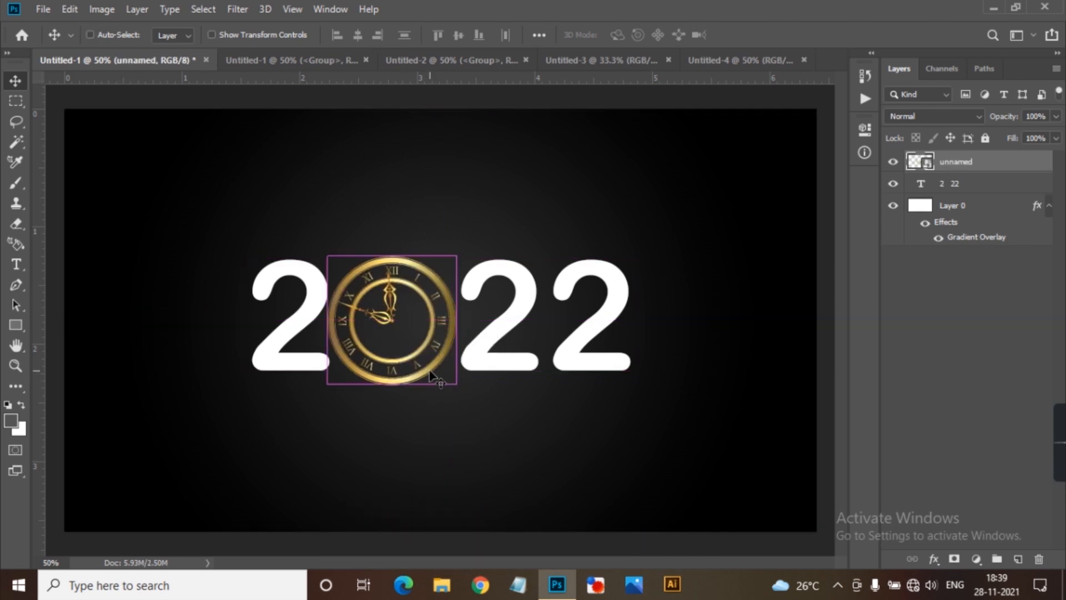
key("ctrl+plus")
key("ctrl+plus")
left_click_drag(460, 318, 466, 316)
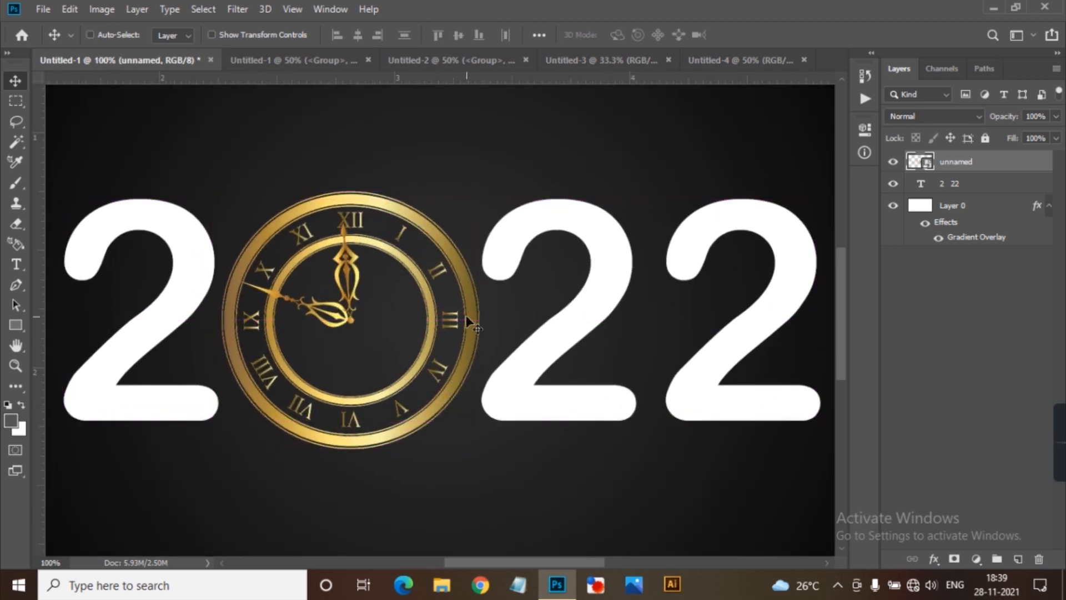
key("ctrl+minus")
key("ctrl+minus")
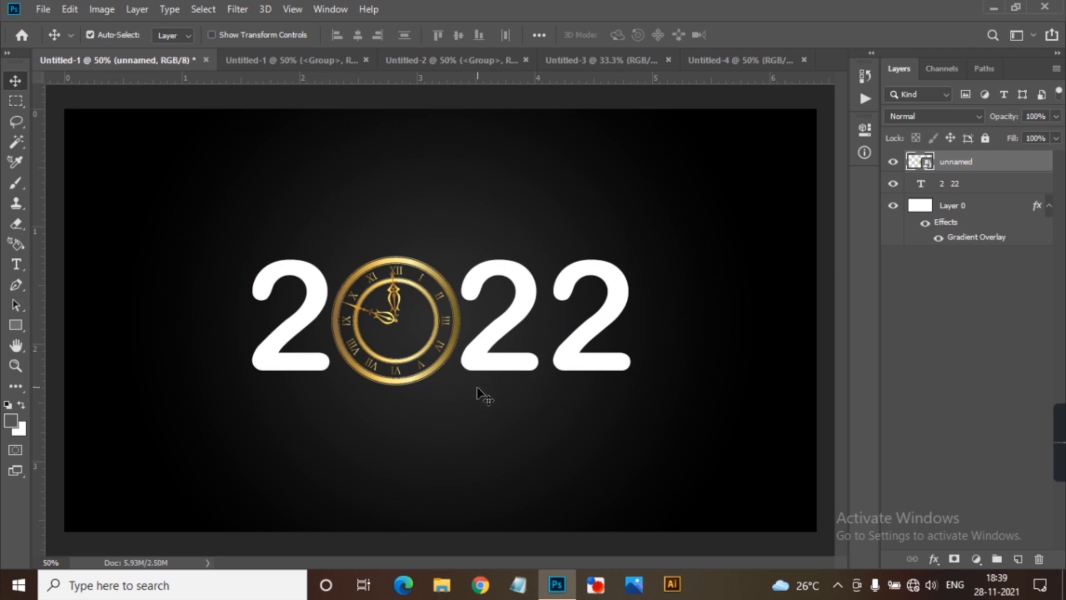
Place the golden-background glitter image from the desktop directly above Layer 0.
left_click(481, 392, "ctrl")
left_click(1064, 589)
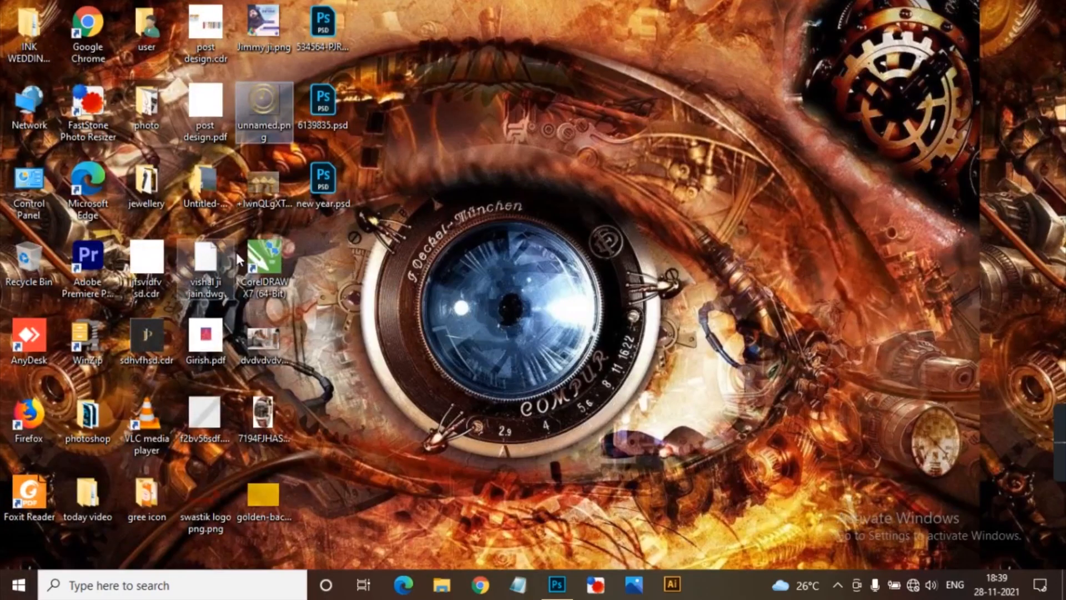
left_click_drag(273, 491, 379, 359)
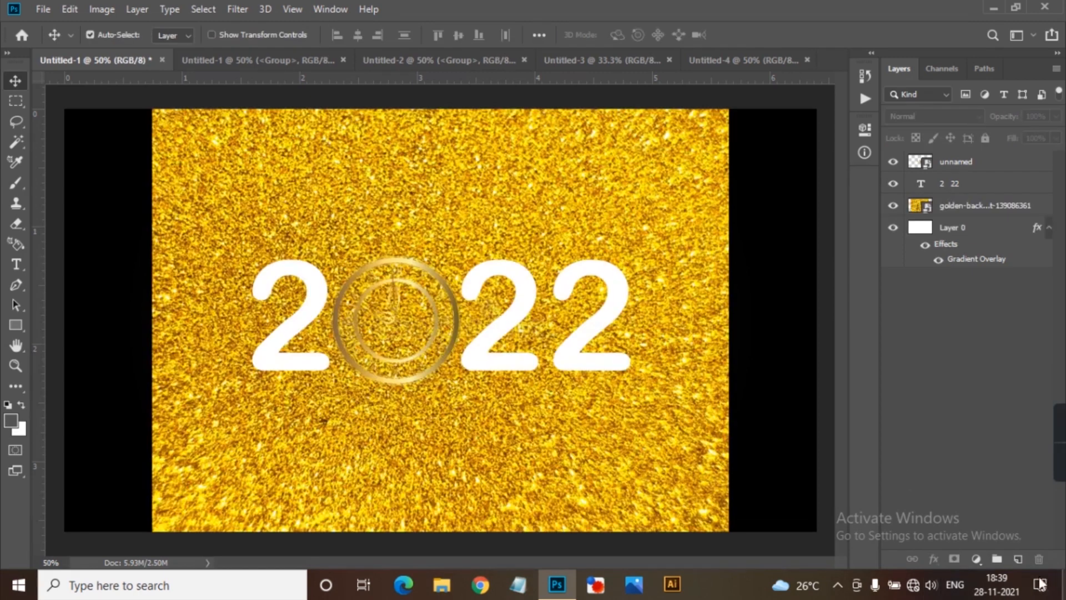
mouse_move(1060, 455)
Duplicate the golden glitter layer, then stack the copy above the clock layer and the original above the text layer.
key("ctrl")
left_click(979, 215)
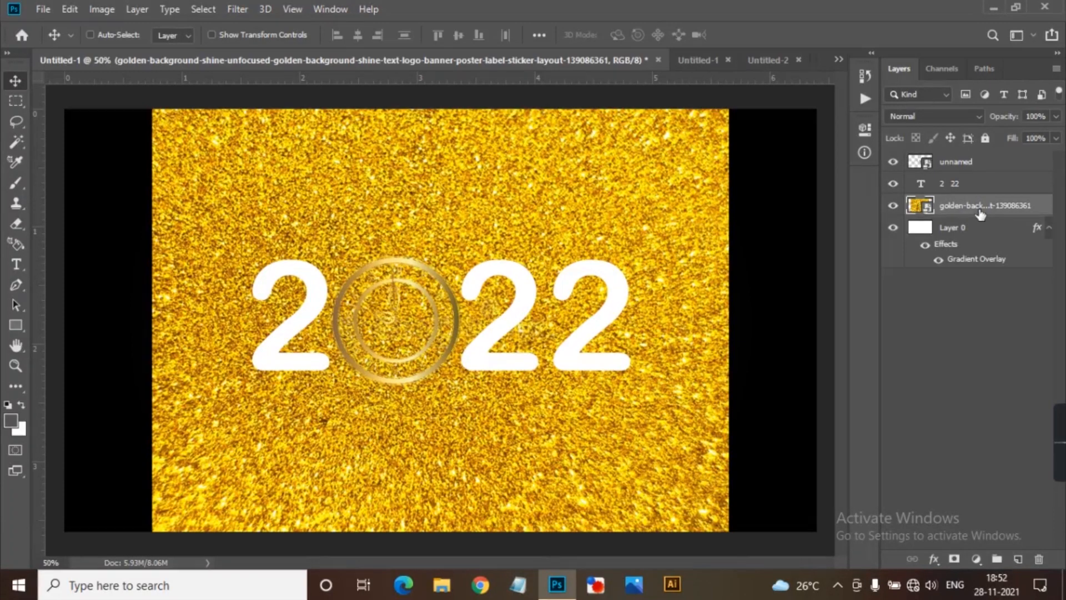
key("ctrl+j")
left_click_drag(981, 214, 987, 192)
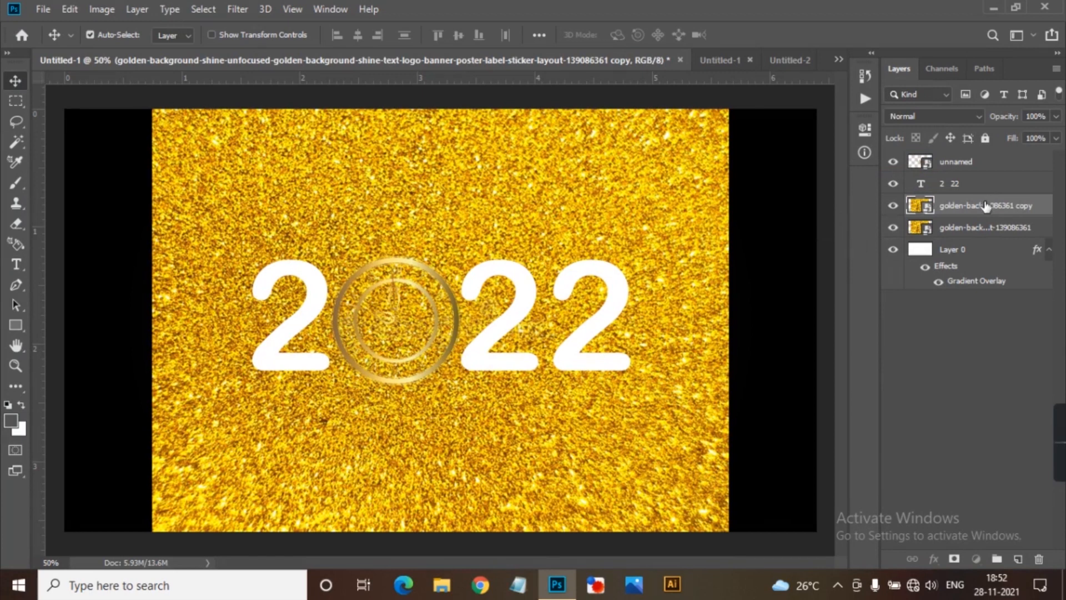
left_click_drag(987, 210, 981, 154)
left_click_drag(999, 233, 987, 194)
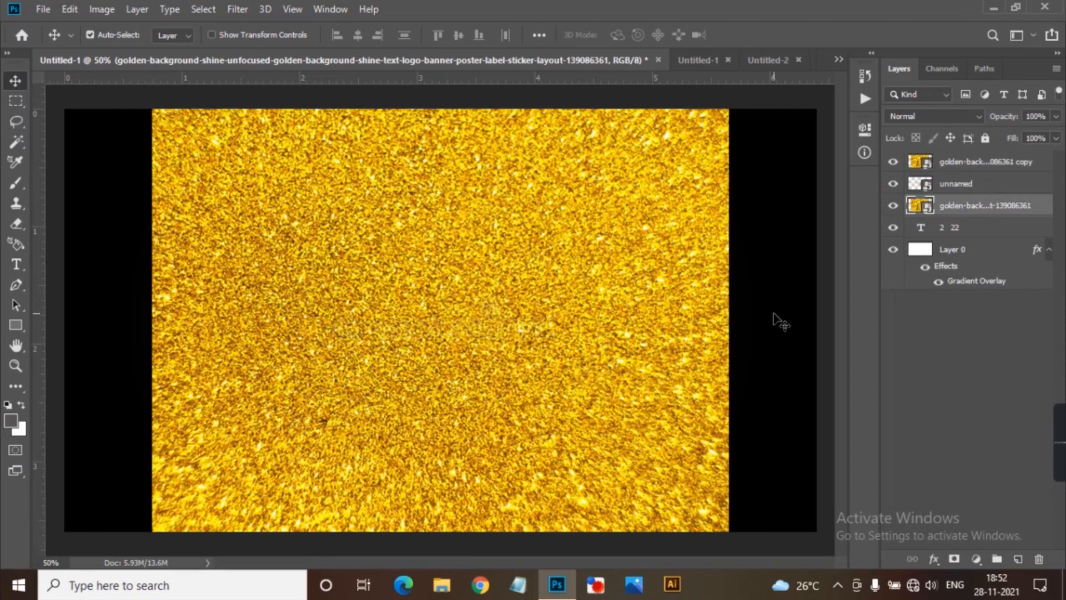
Scale the original golden glitter layer down to about 37% and hide it.
key("ctrl+t")
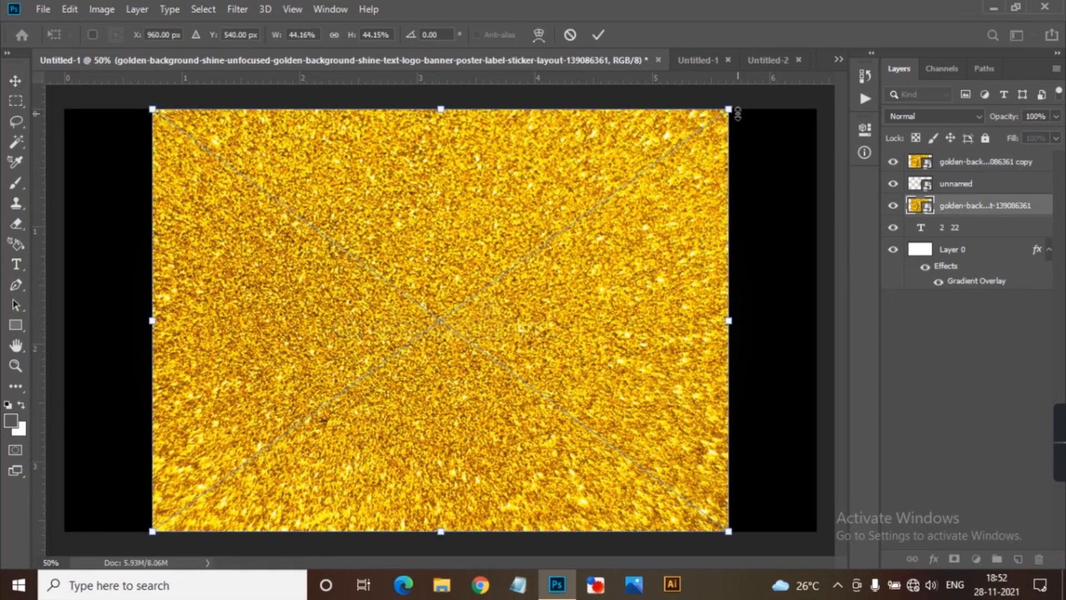
left_click_drag(729, 109, 709, 170)
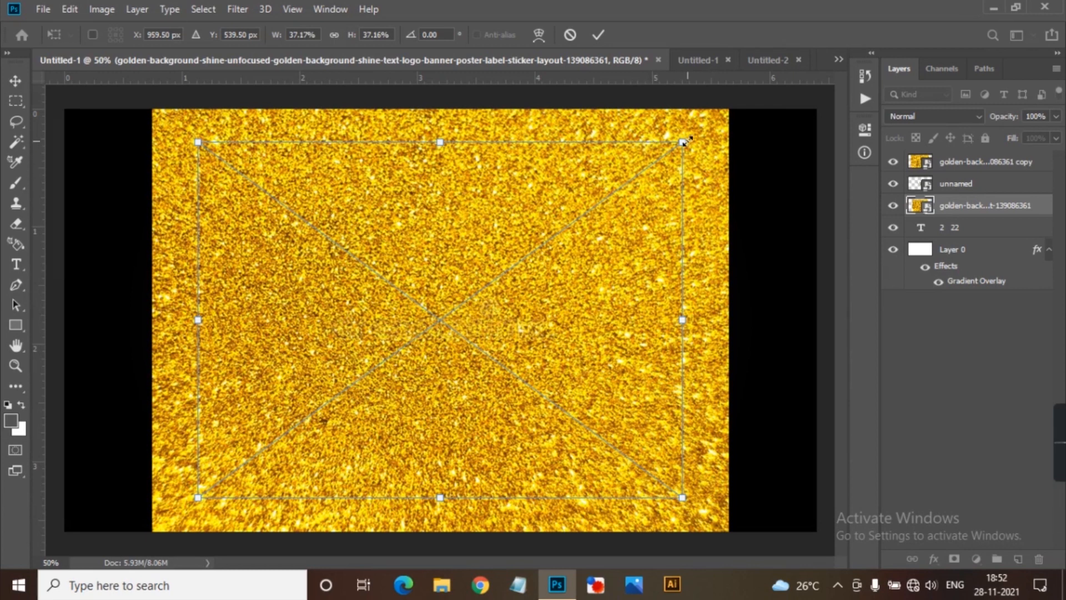
left_click(893, 206)
Scale the golden glitter copy to about 30.6% and clip it to the clock layer.
left_click(971, 162)
key("ctrl+t")
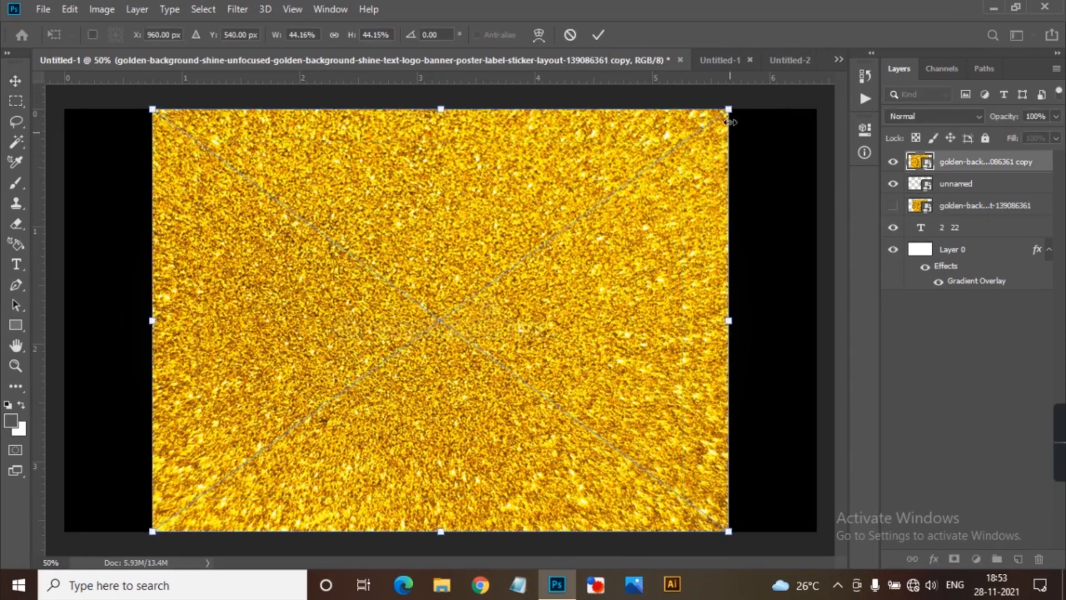
left_click_drag(727, 110, 687, 229)
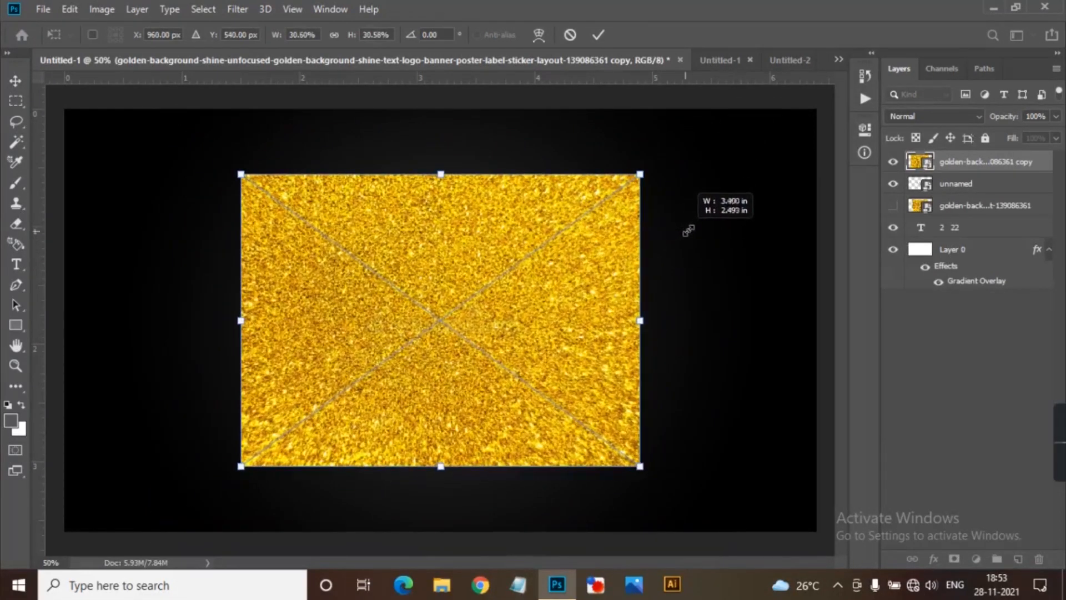
left_click(979, 169, "alt")
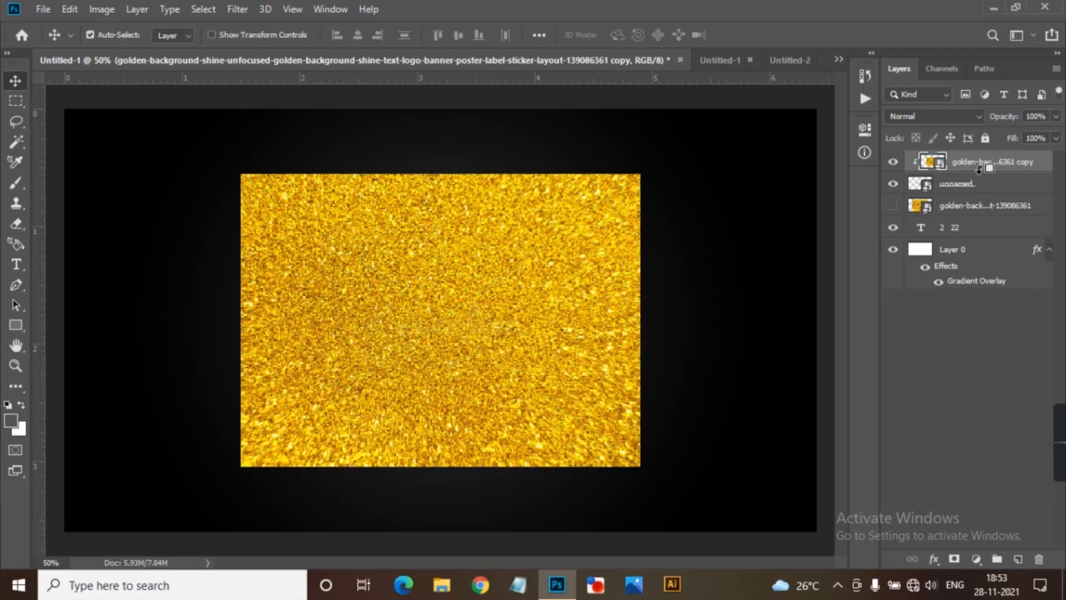
Unhide the original golden glitter layer, scaled to about 30% and clipped to the 2 22 text layer.
left_click(979, 216)
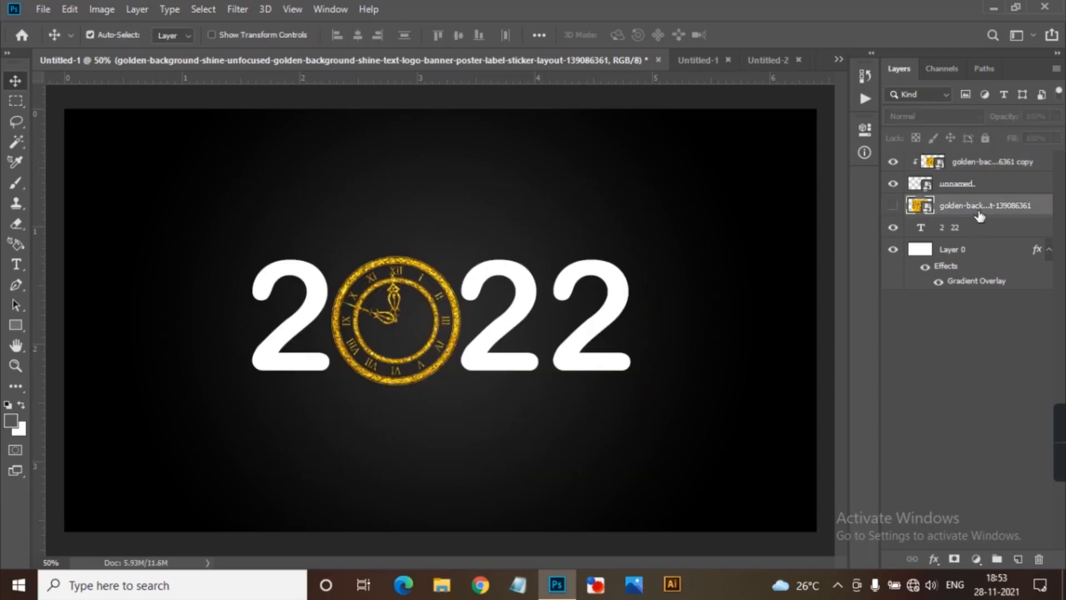
left_click(893, 206)
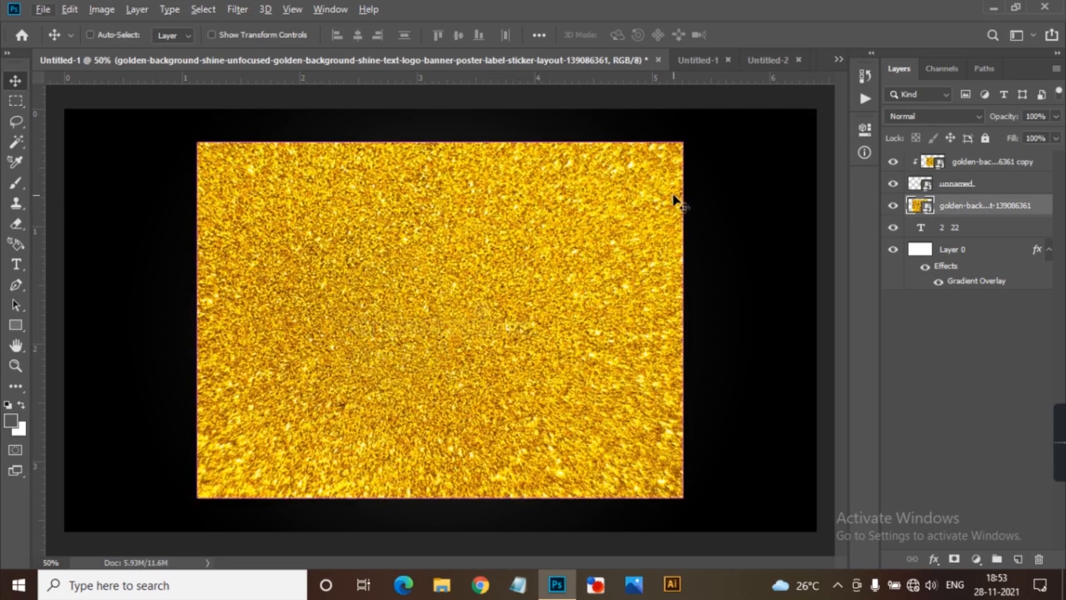
key("ctrl+t")
left_click_drag(683, 143, 655, 203)
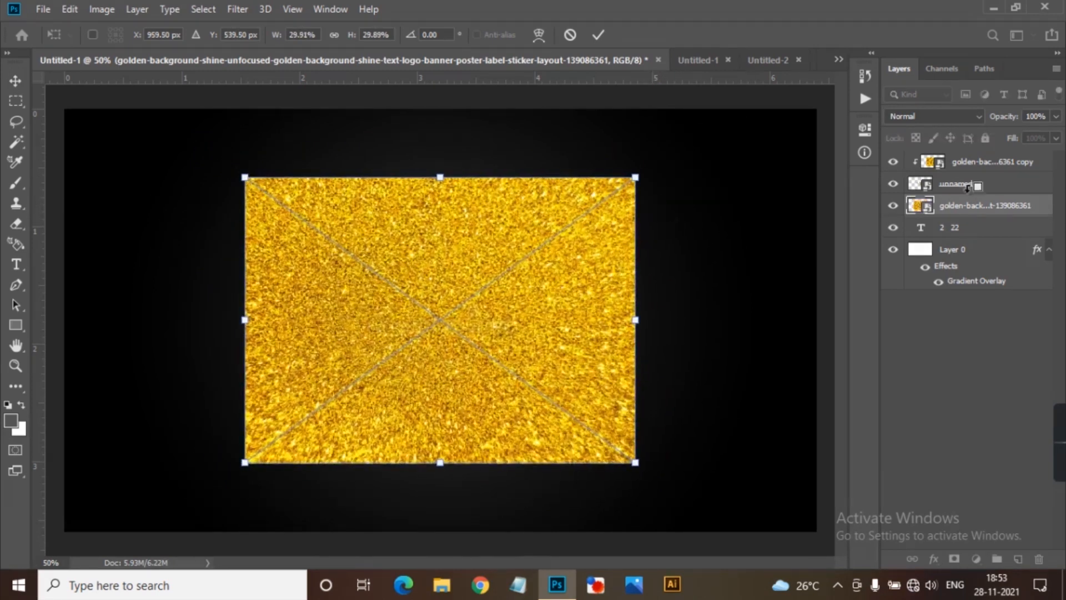
key("Return")
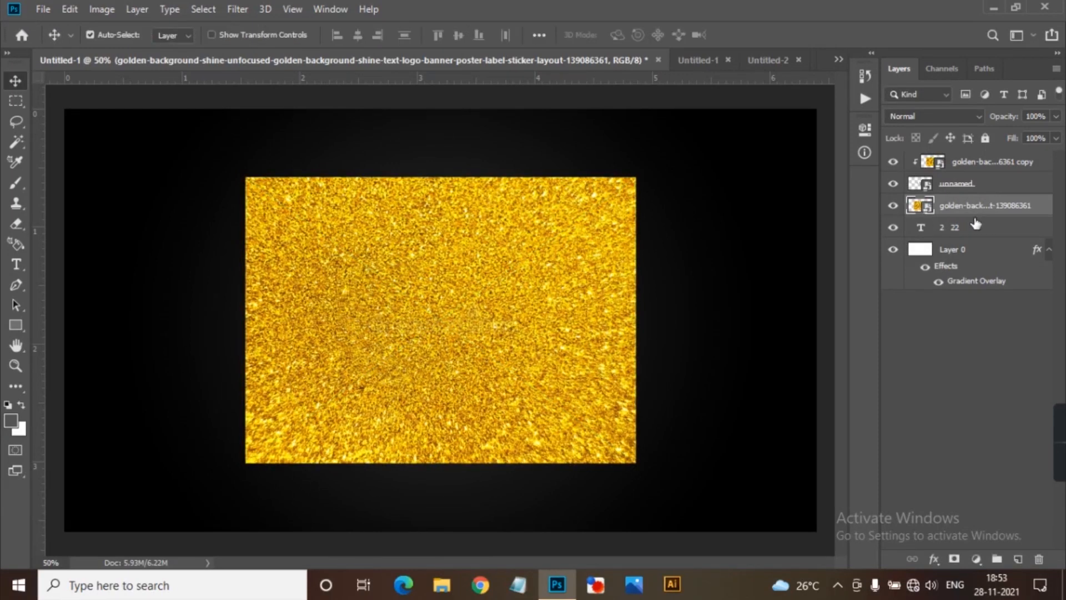
left_click(982, 218, "alt")
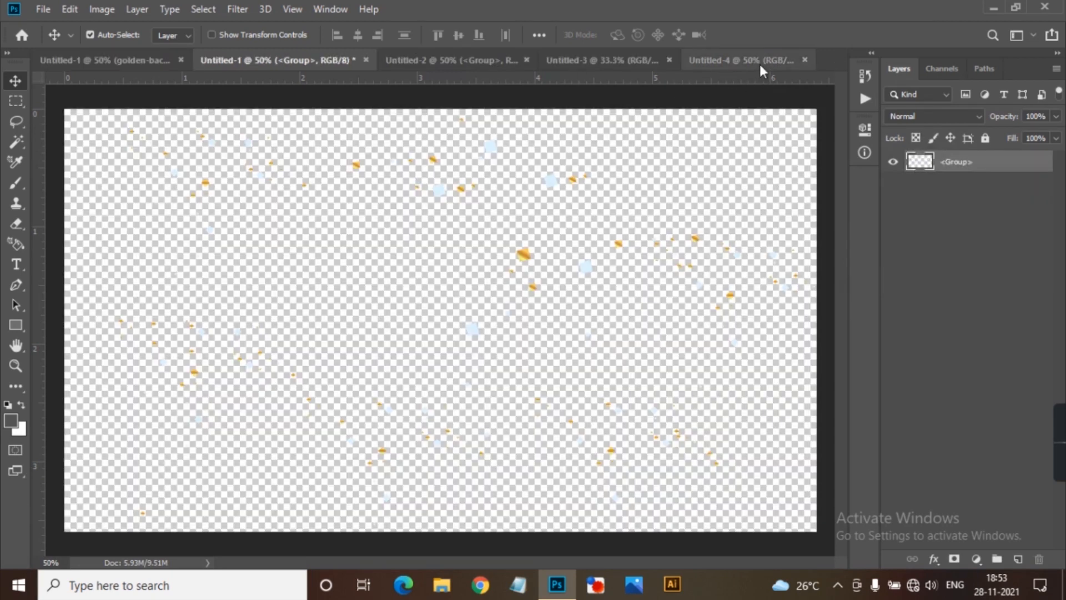
Bring the swirling rays group from Untitled-2 into the 2022 document and stack it directly above Layer 0.
left_click(769, 64)
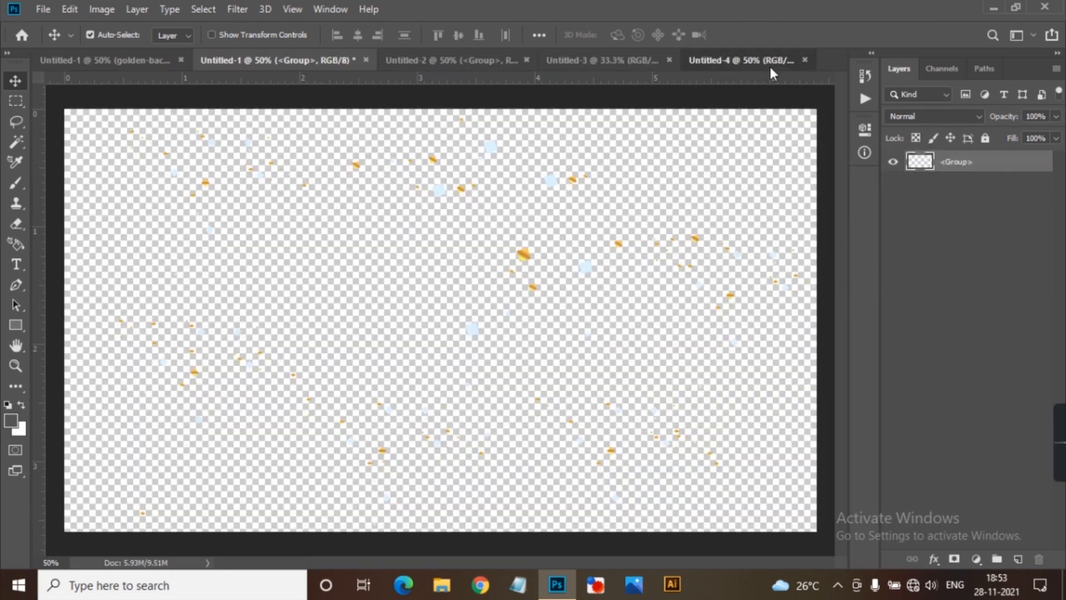
left_click(570, 61)
left_click(483, 61)
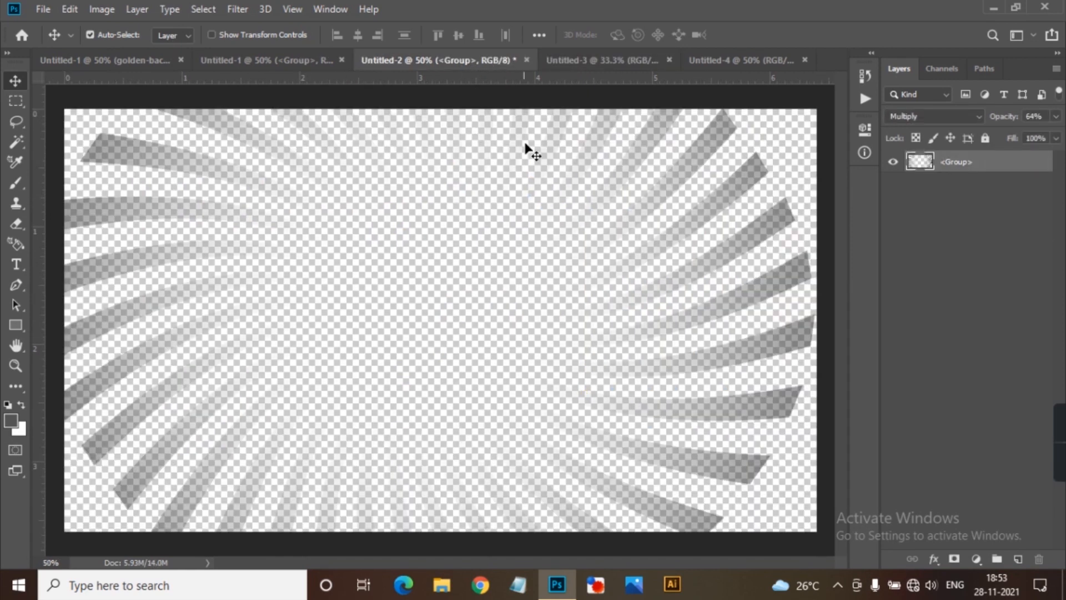
left_click_drag(720, 124, 404, 131)
left_click_drag(544, 258, 545, 259)
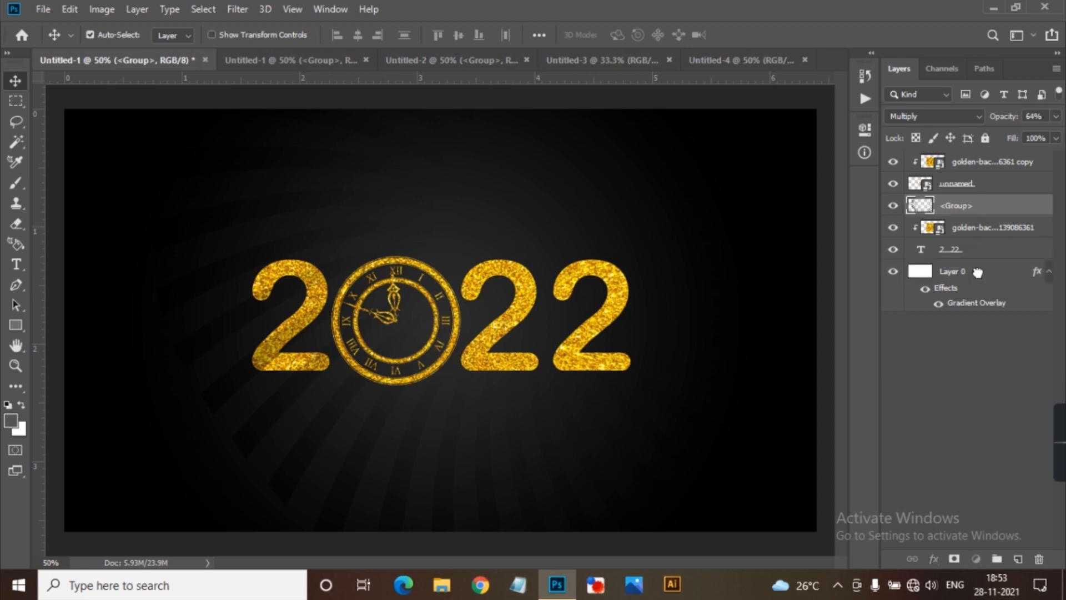
left_click_drag(977, 272, 977, 262)
Reposition the rays group behind the 2022 design at about X 959 px, Y 587 px.
key("ctrl+t")
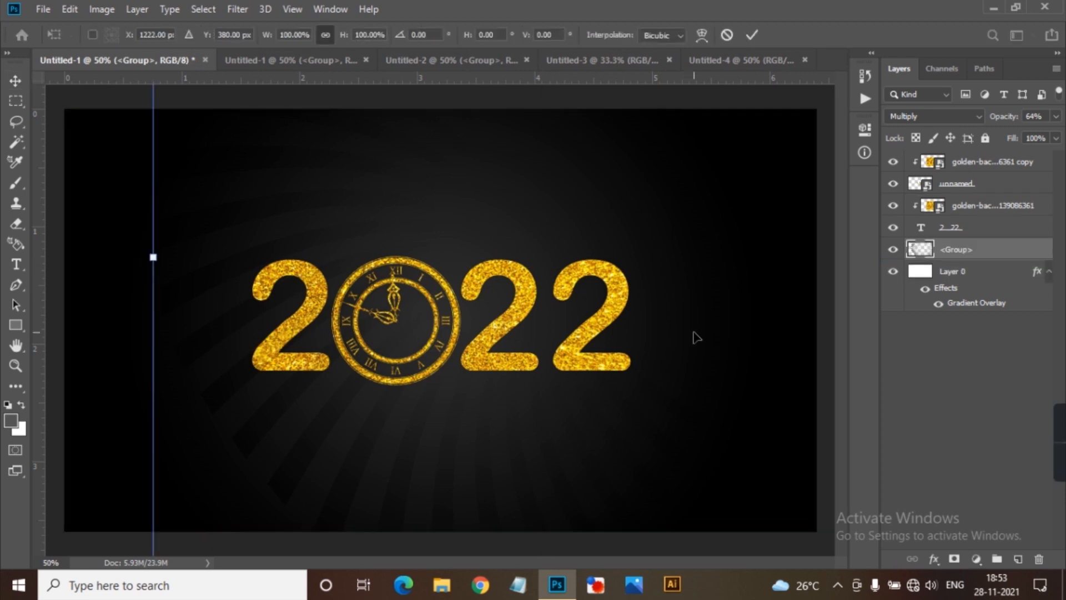
key("ctrl+minus")
key("ctrl+minus")
left_click_drag(620, 315, 567, 352)
key("Return")
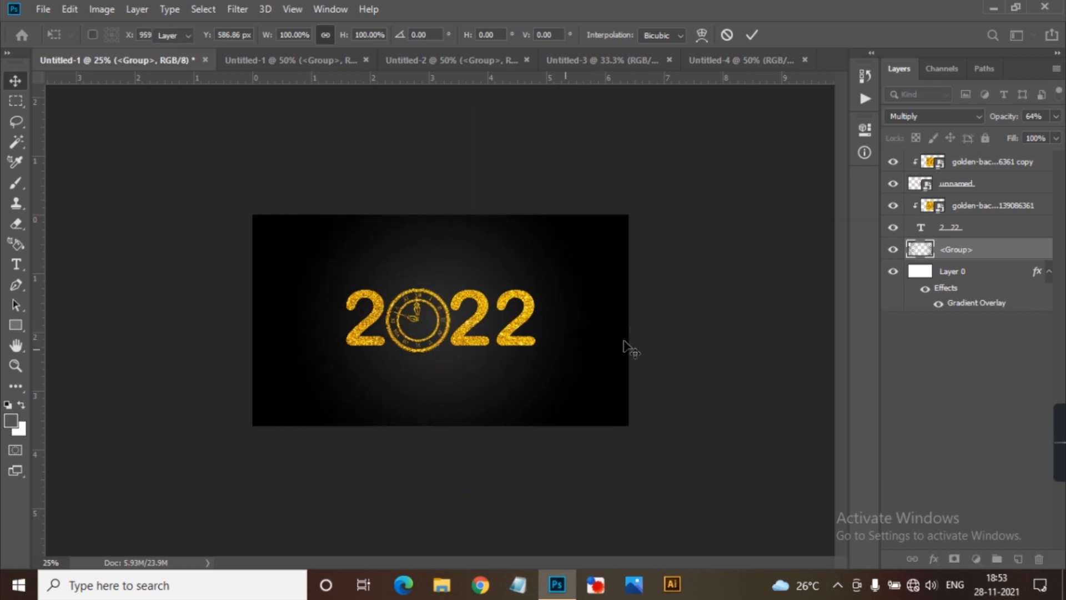
Try a 200% scale and toggle Reverse on Layer 0's gradient overlay, settling on 150% with Reverse enabled.
left_click(982, 289)
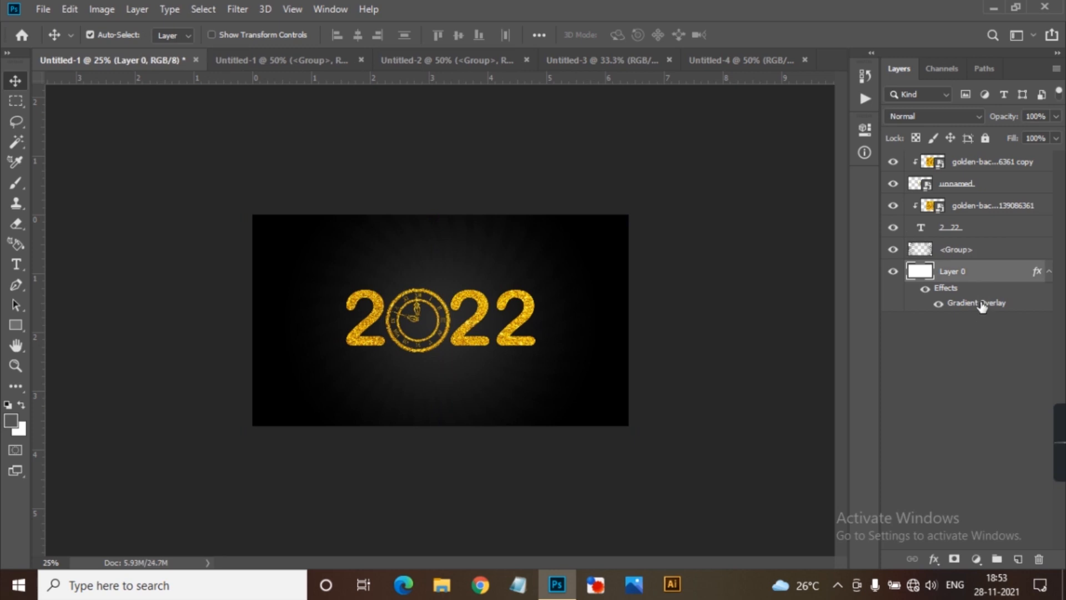
double_click(981, 305)
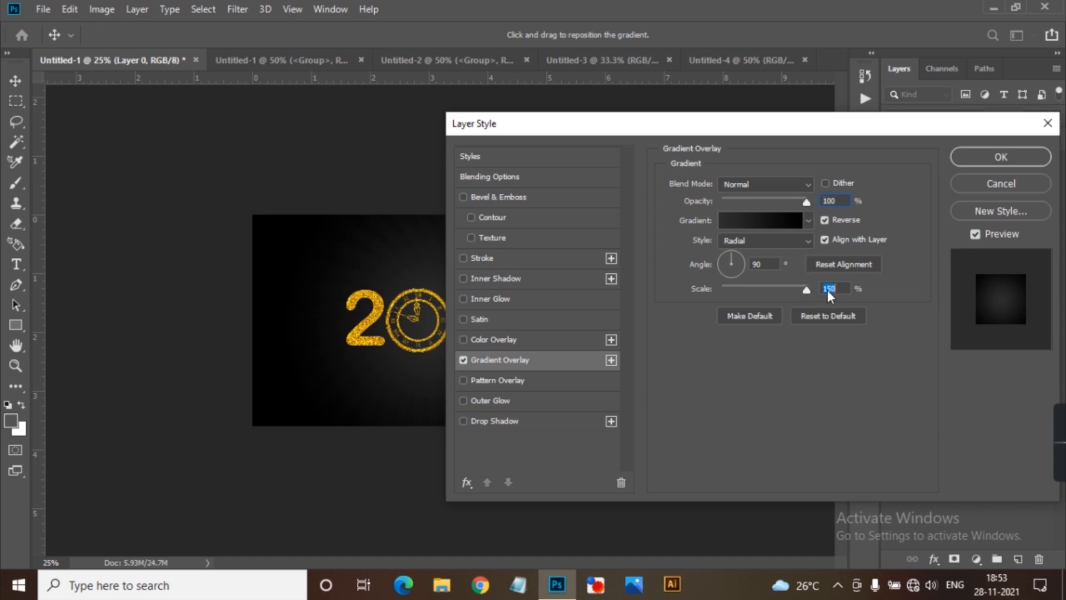
type("00")
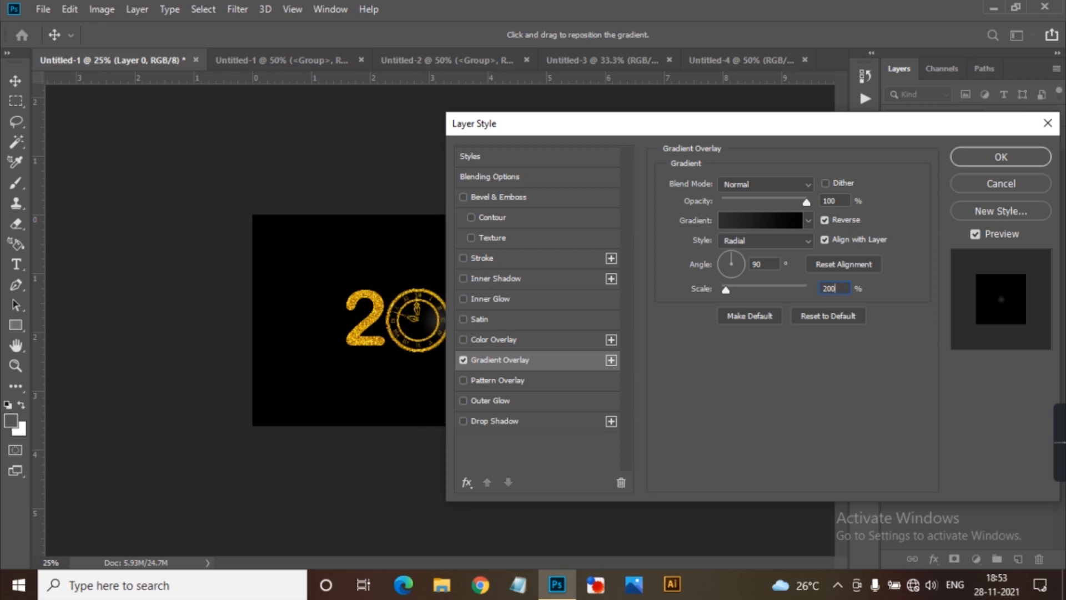
key("BackSpace")
key("BackSpace")
key("BackSpace")
type("150")
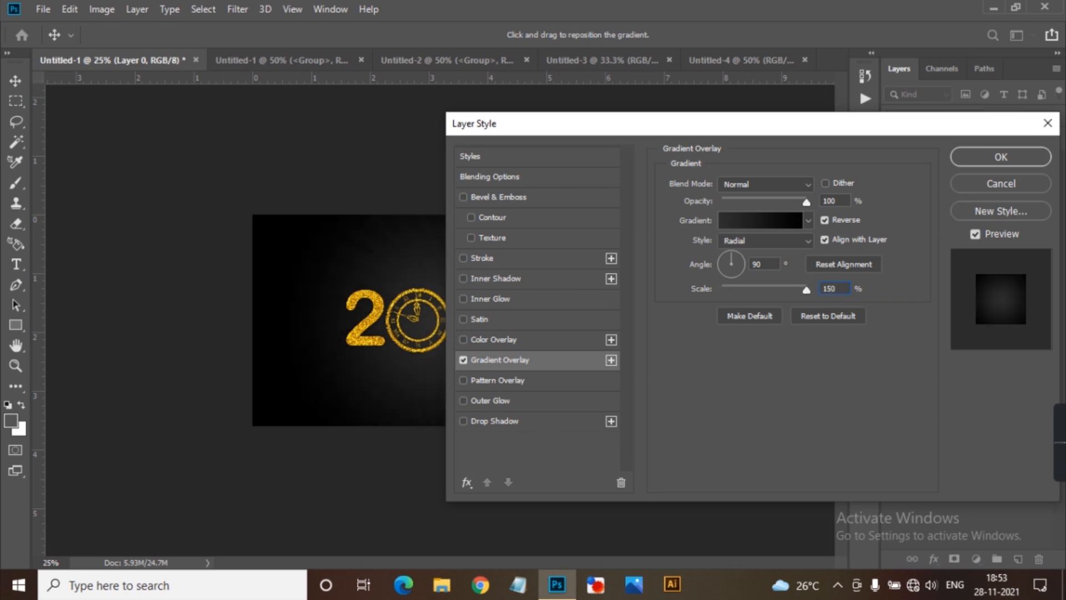
left_click(826, 219)
left_click(825, 220)
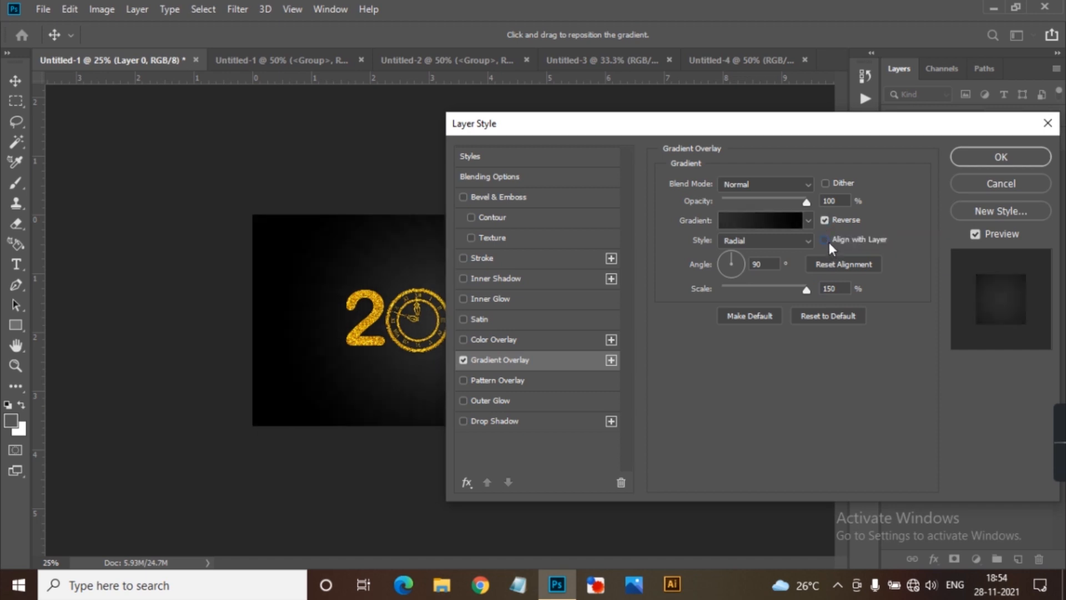
left_click(827, 241)
left_click(994, 155)
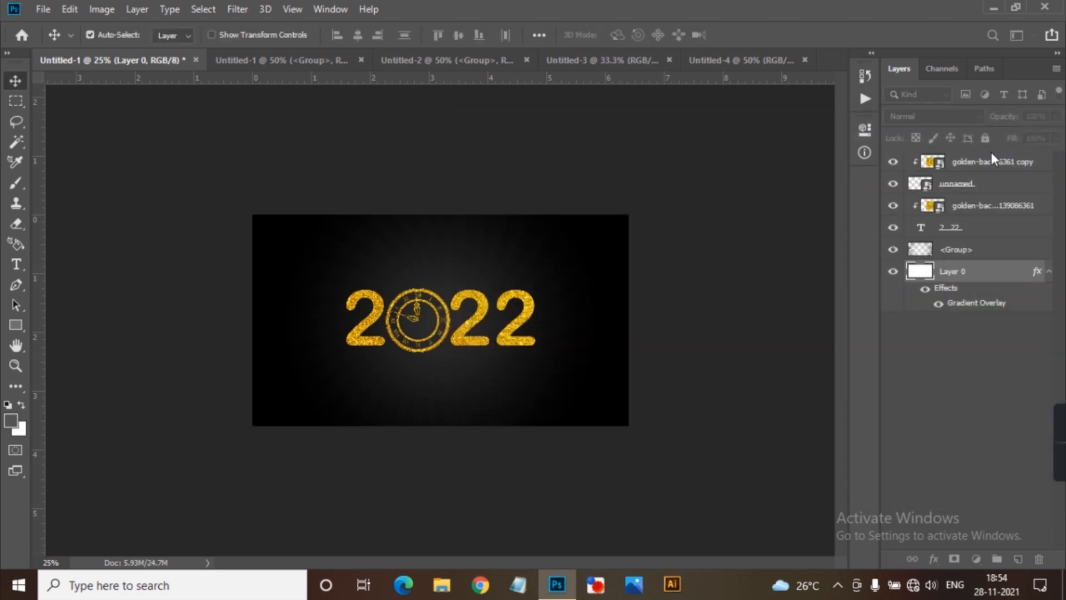
Close the Untitled-2 rays document without saving it.
left_click(744, 233)
key("ctrl+plus")
key("ctrl+plus")
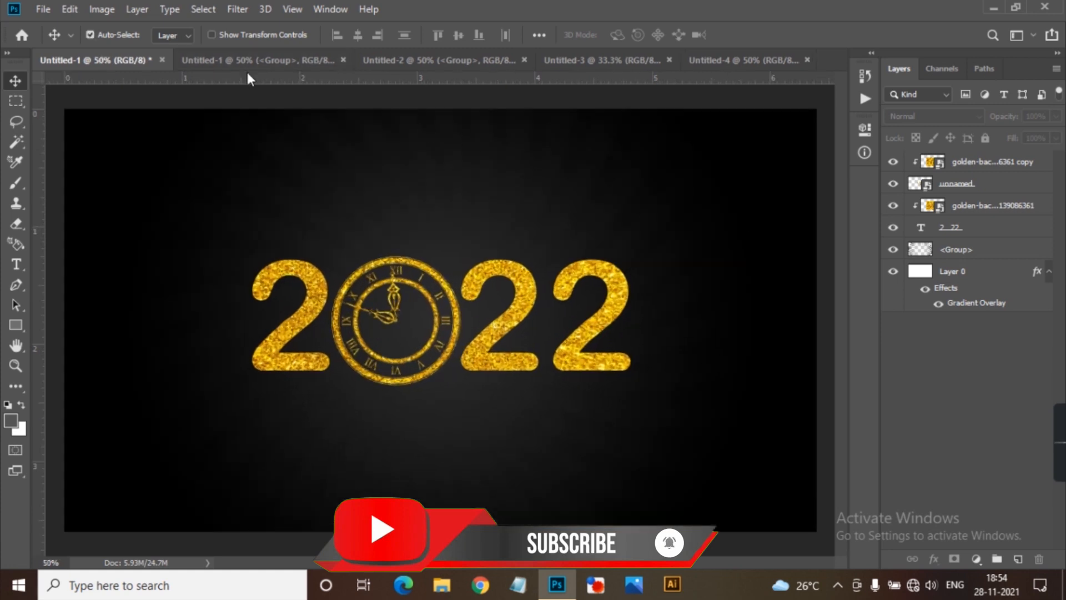
left_click(415, 59)
left_click(524, 59)
left_click(548, 225)
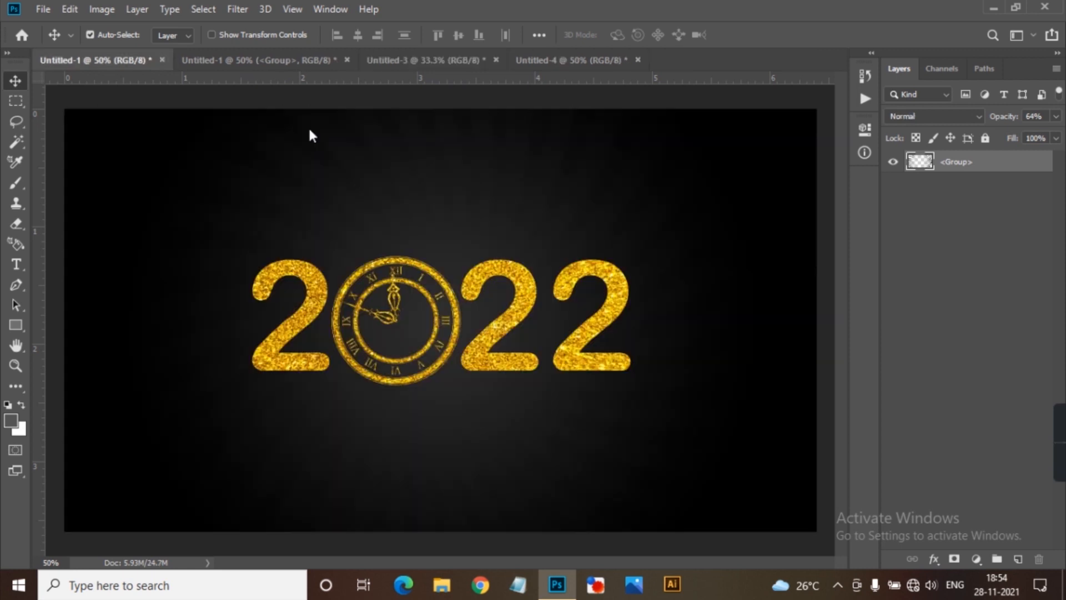
Bring the gold and white confetti group from the other Untitled-1 document into the 2022 design, covering the canvas.
key("ctrl+Tab")
left_click_drag(358, 166, 377, 266)
left_click_drag(431, 183, 522, 244)
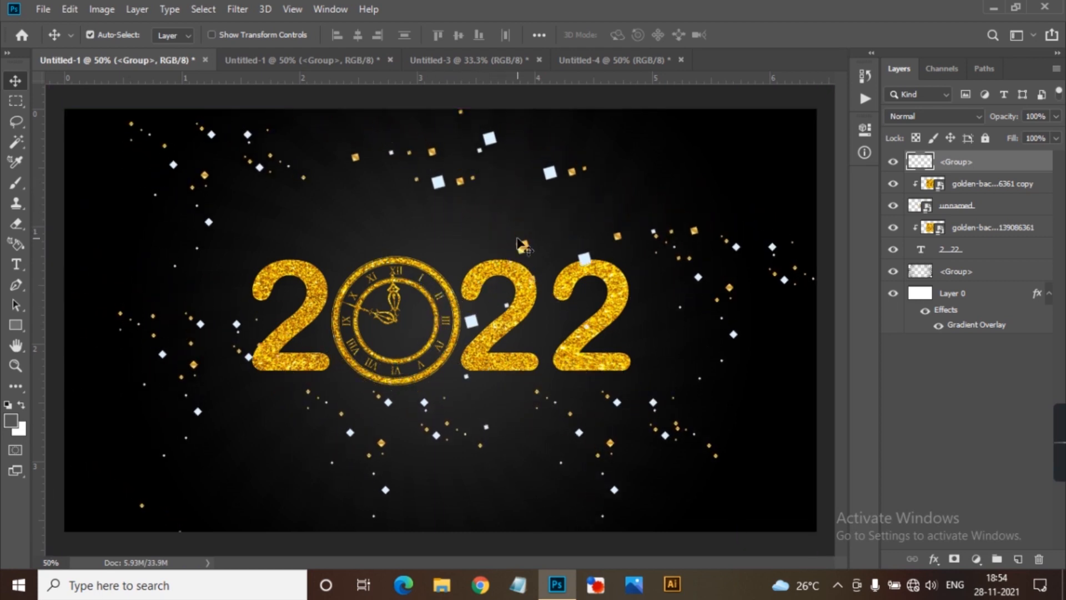
Duplicate the confetti layer, try shifting the copy up and to the left, and undo that move.
key("ctrl+j")
left_click_drag(438, 188, 926, 20)
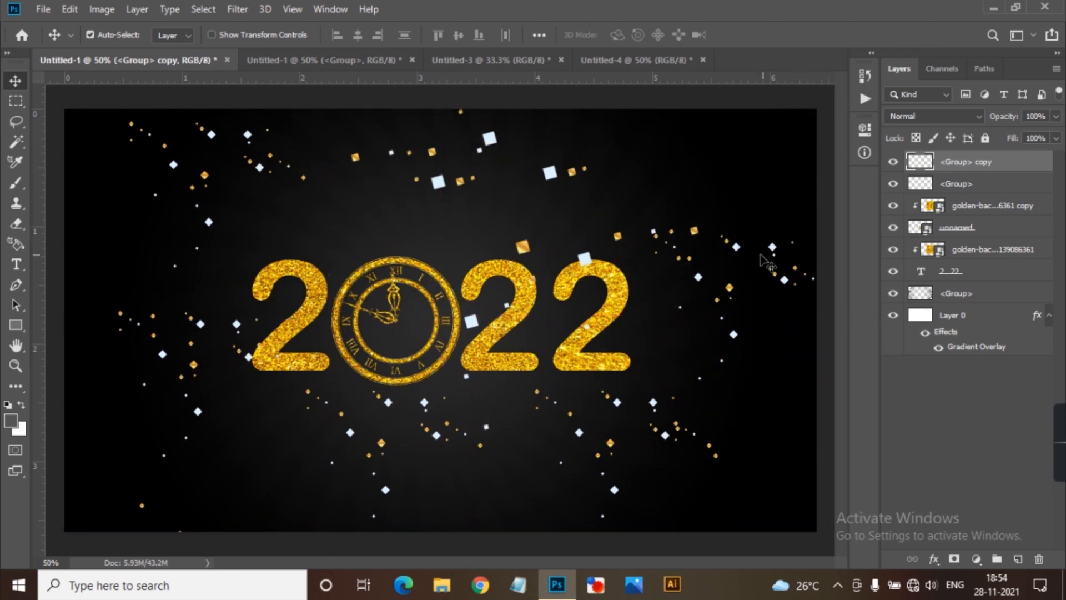
left_click_drag(746, 241, 652, 210)
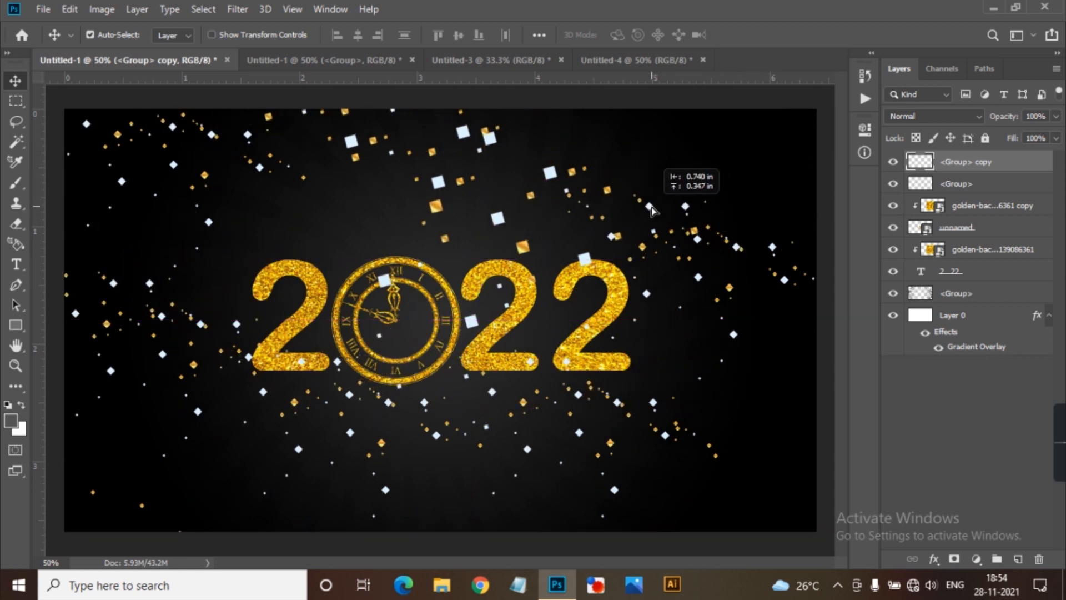
key("ctrl+z")
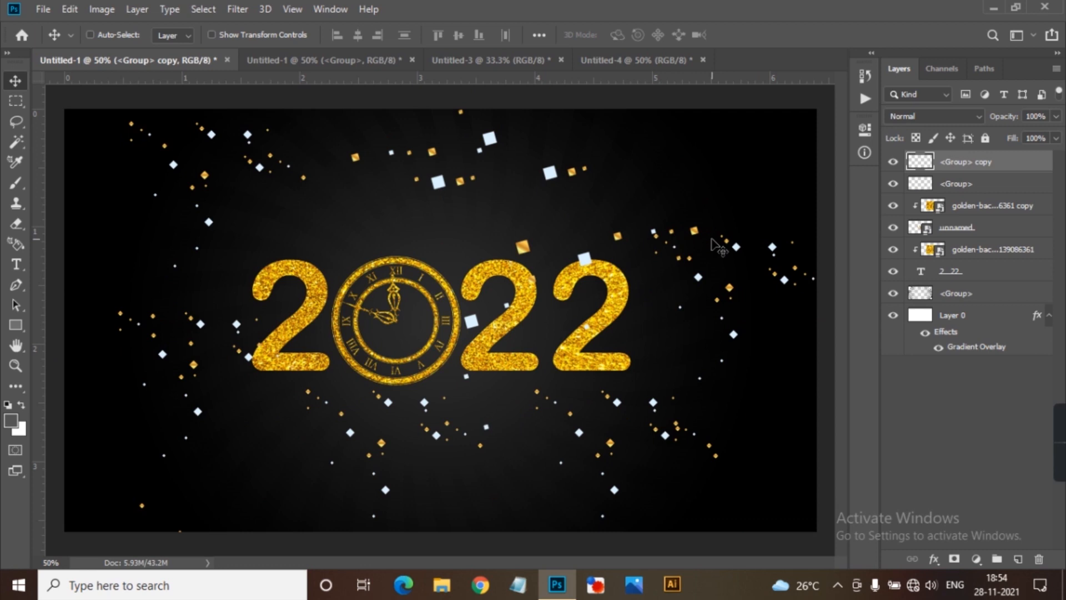
Offset the confetti copy upward and to the right so its pieces fill gaps between the original confetti.
key("Right")
key("Up")
key("Up")
key("Up")
key("Up")
key("Up")
key("Up")
key("Up")
key("Up")
key("Up")
key("Up")
key("Up")
key("Up")
key("Up")
key("Up")
key("Up")
key("Up")
key("Up")
key("Up")
key("Up")
key("Up")
key("Up")
key("Up")
key("Up")
key("Up")
key("Up")
key("Up")
key("Up")
key("Up")
key("Up")
key("Up")
key("Up")
key("Up")
key("Up")
key("Up")
key("Up")
key("Up")
key("Up")
key("Up")
key("Up")
key("Up")
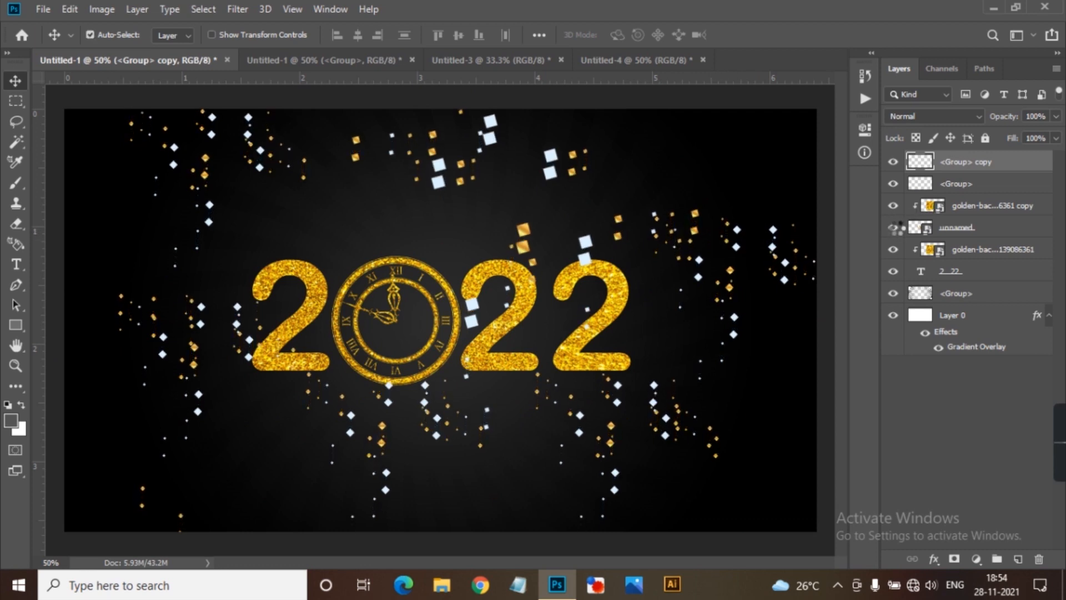
left_click(747, 230)
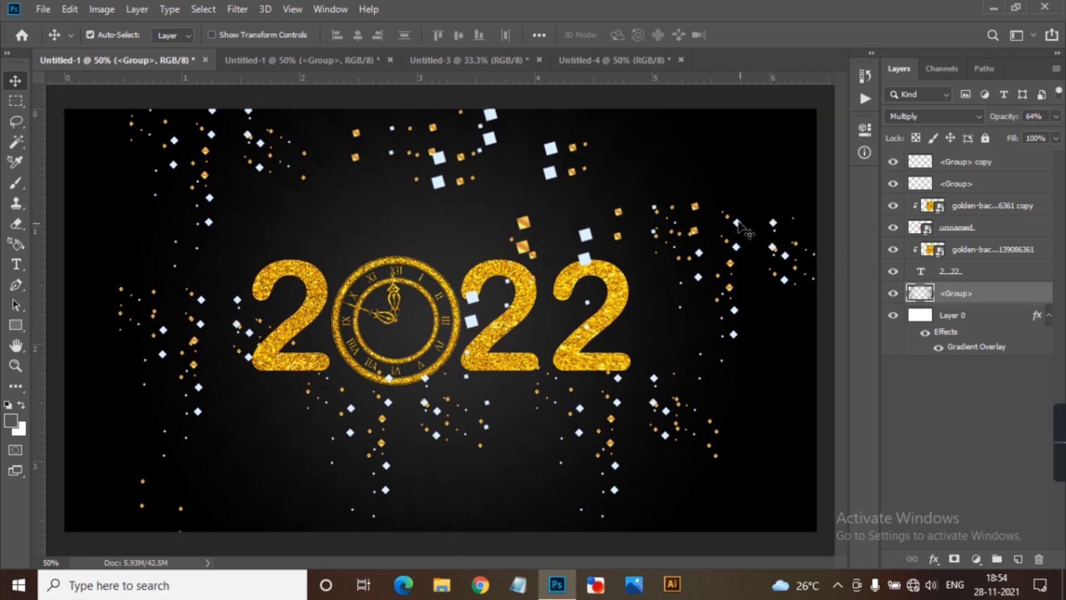
left_click_drag(738, 225, 785, 176)
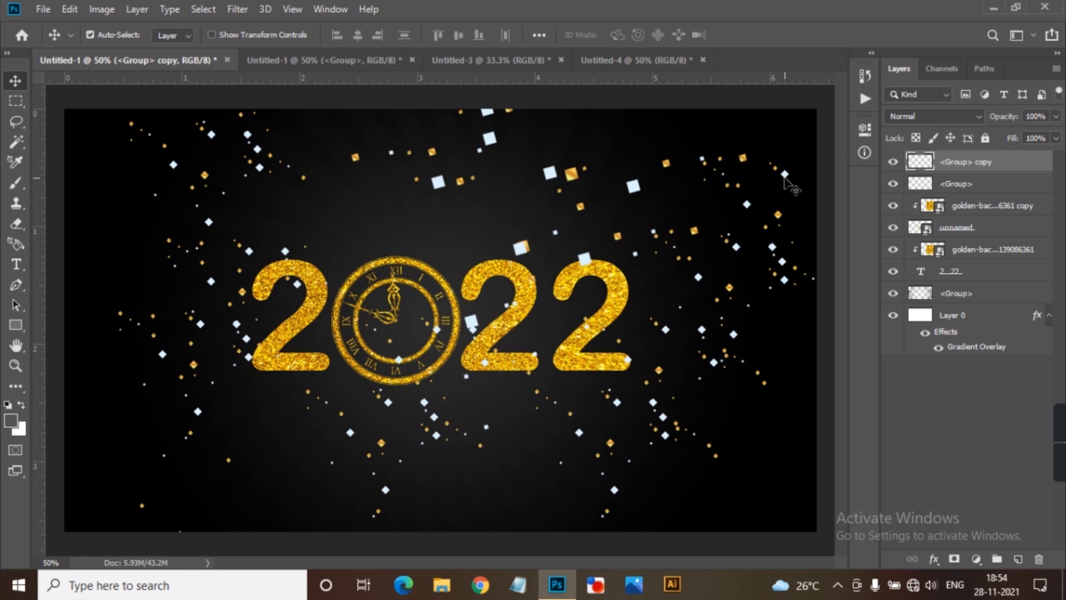
Erase the confetti copy's pieces that overlap the 2022 digits, using an 80 px eraser at 100% opacity.
key("e")
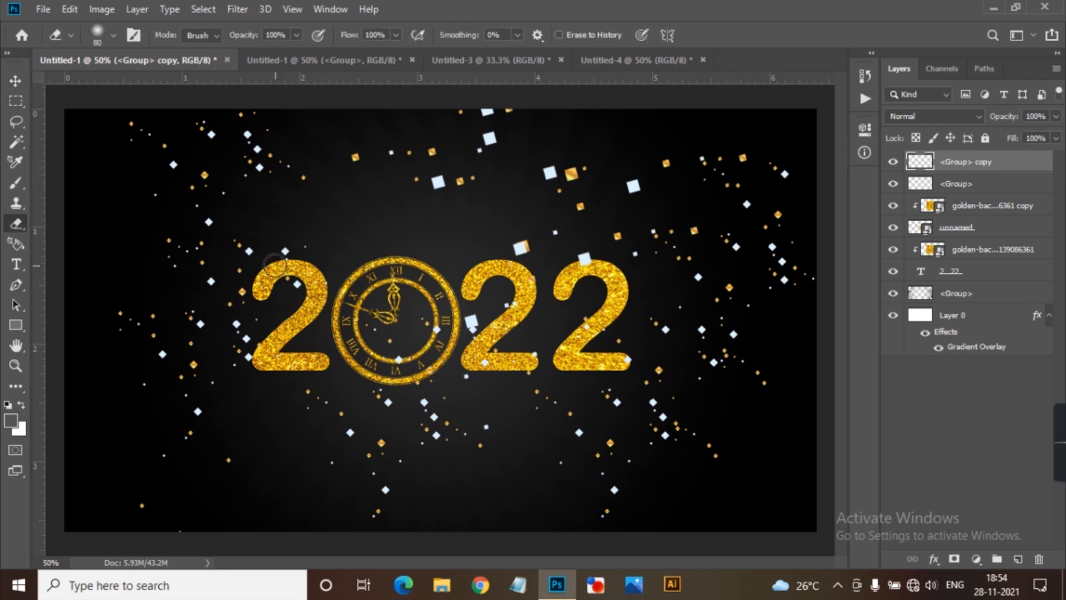
left_click_drag(283, 268, 288, 299)
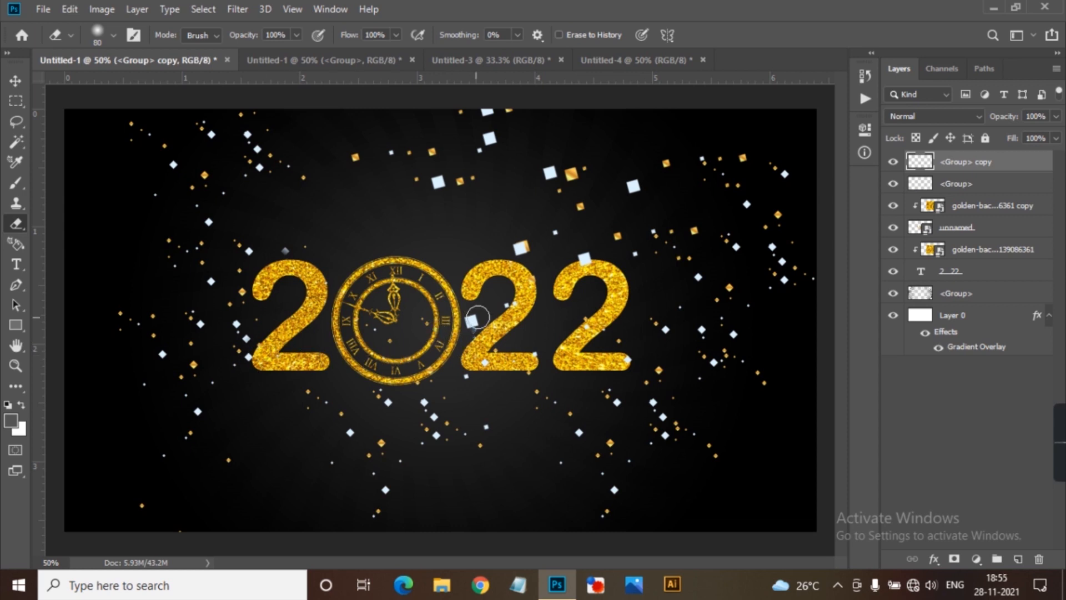
mouse_move(537, 360)
left_mouse_down()
mouse_move(639, 355)
mouse_move(587, 302)
left_mouse_up()
left_click(634, 256)
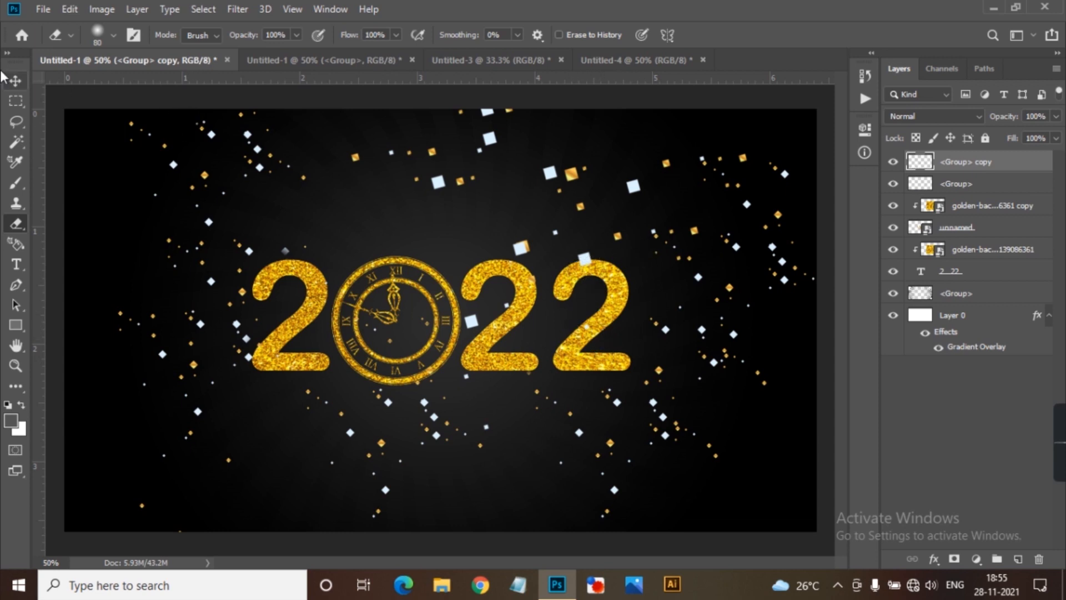
Move both confetti layers below the 2 22 text layer, directly above the rays group.
left_click(15, 81)
left_click(992, 189, "shift")
left_click_drag(991, 189, 1017, 294)
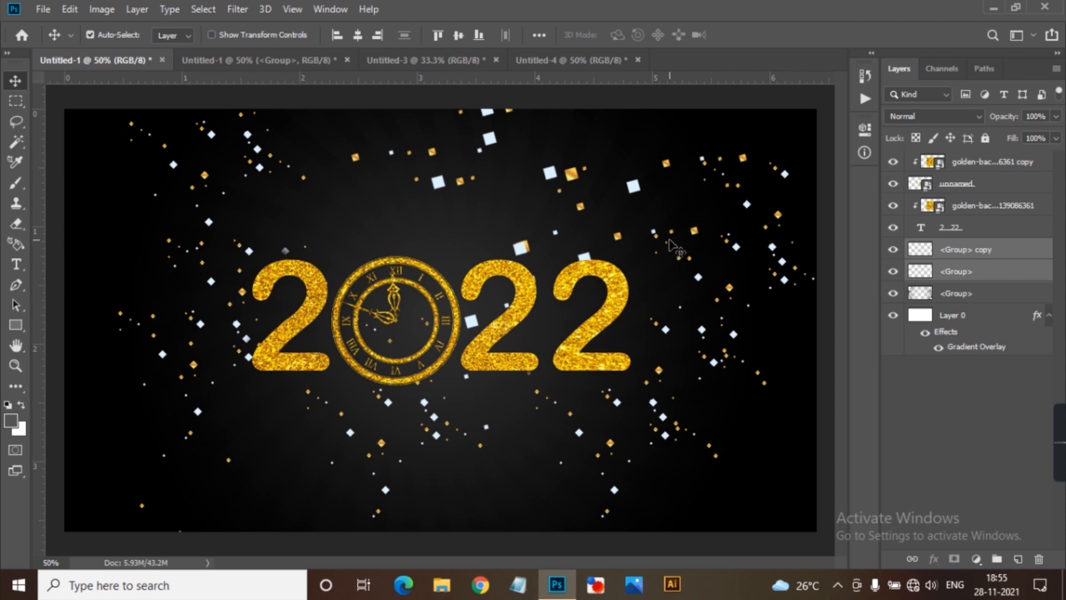
left_click(864, 152)
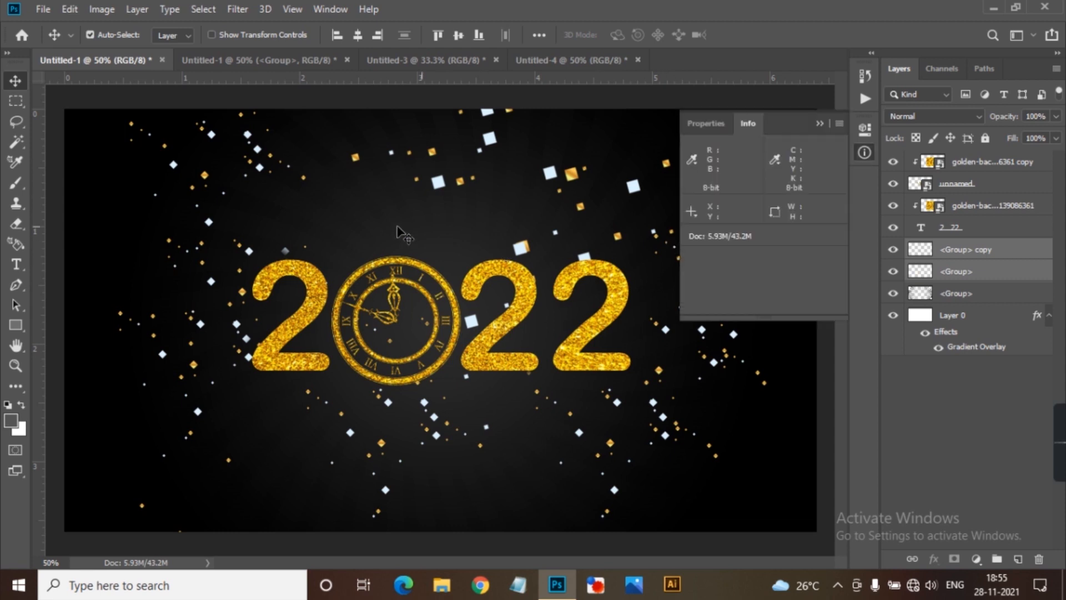
Collapse the Info panel and add the text "Happy New Year" in white 20 pt Arial Rounded MT Bold above the 2022 digits.
left_click(821, 125)
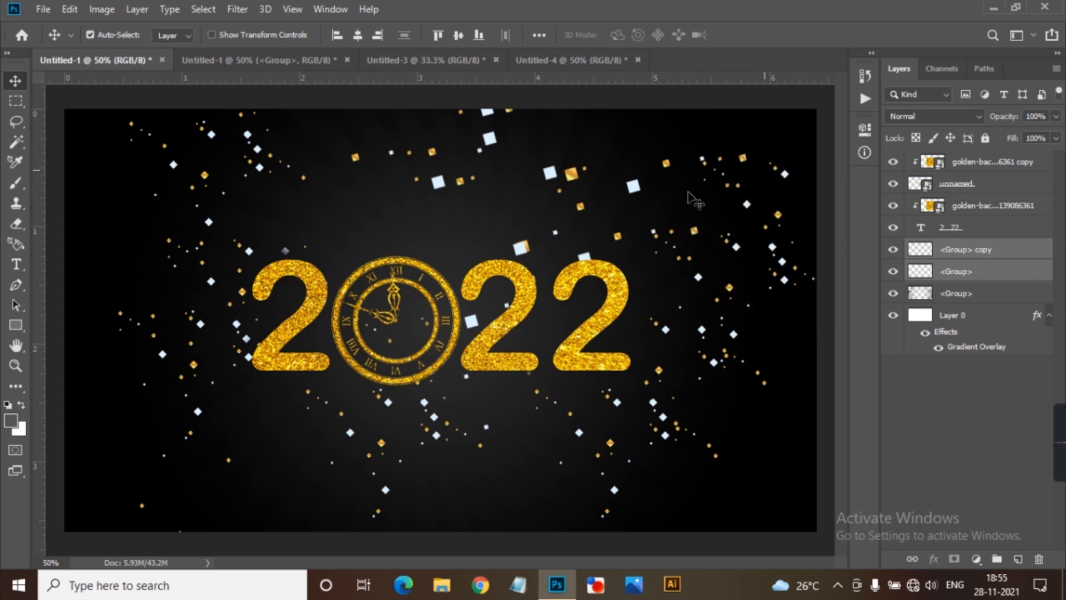
key("t")
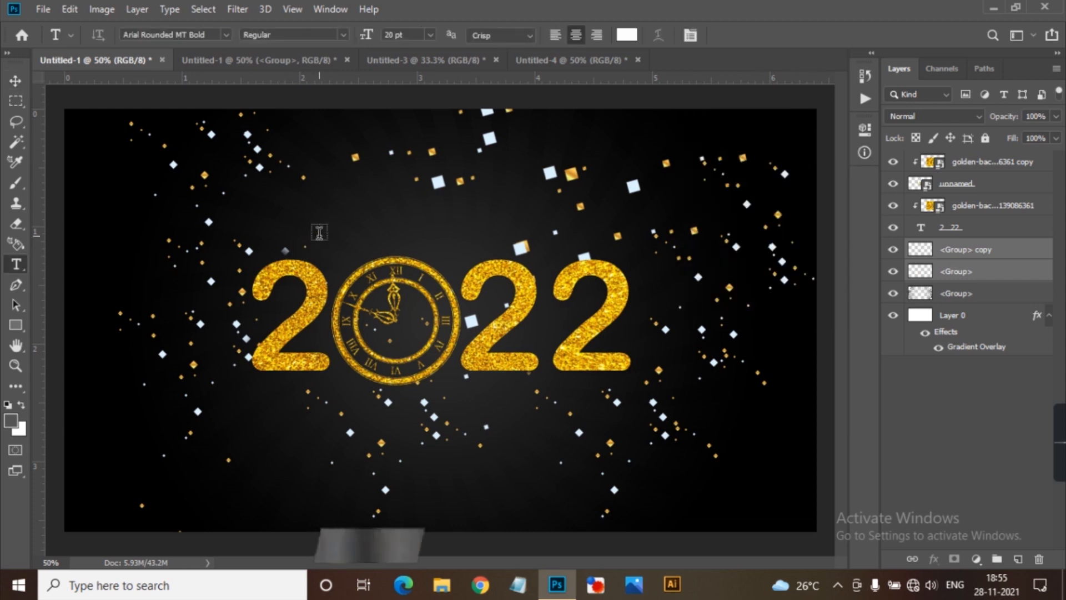
left_click(320, 232)
type("Ha")
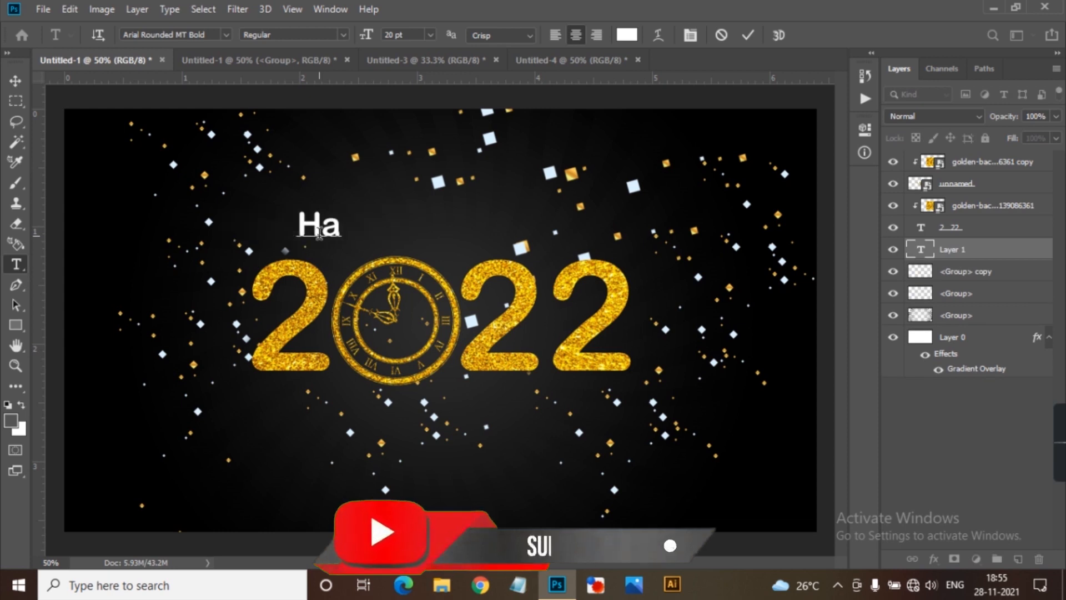
type("ppy ")
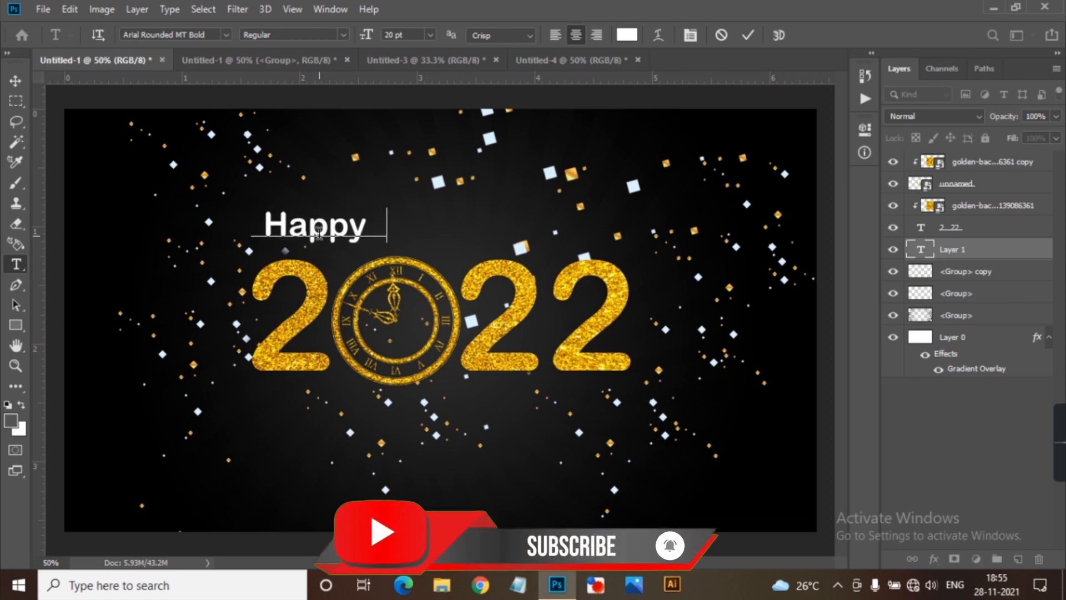
type("New Year")
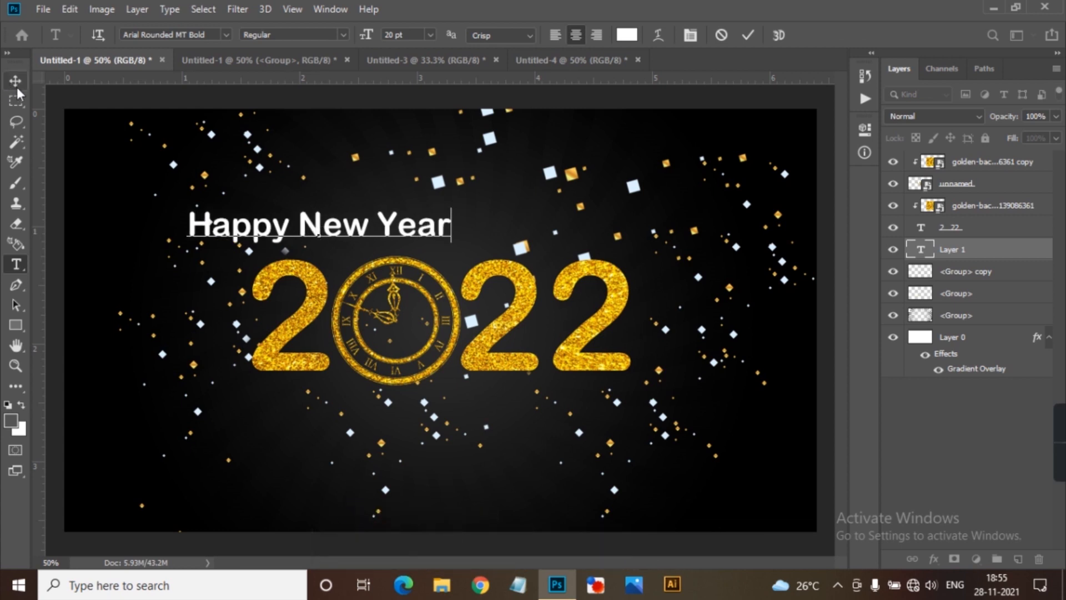
Change the Happy New Year text to the decorative font found by searching "ala", and align its left edge just above the first 2.
key("ctrl+a")
left_click(193, 35)
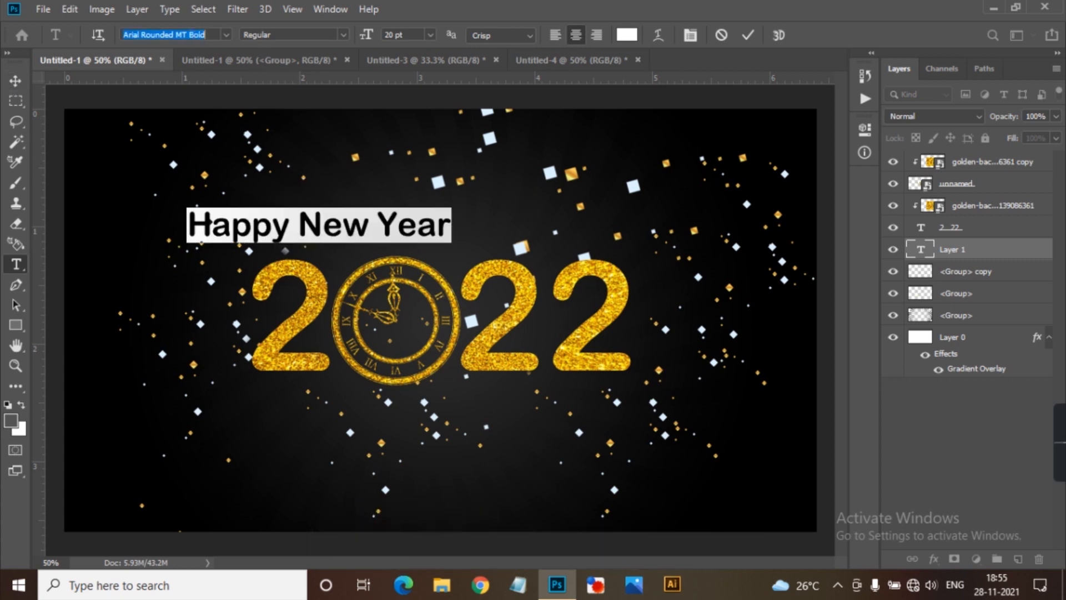
left_click(226, 35)
type("ala")
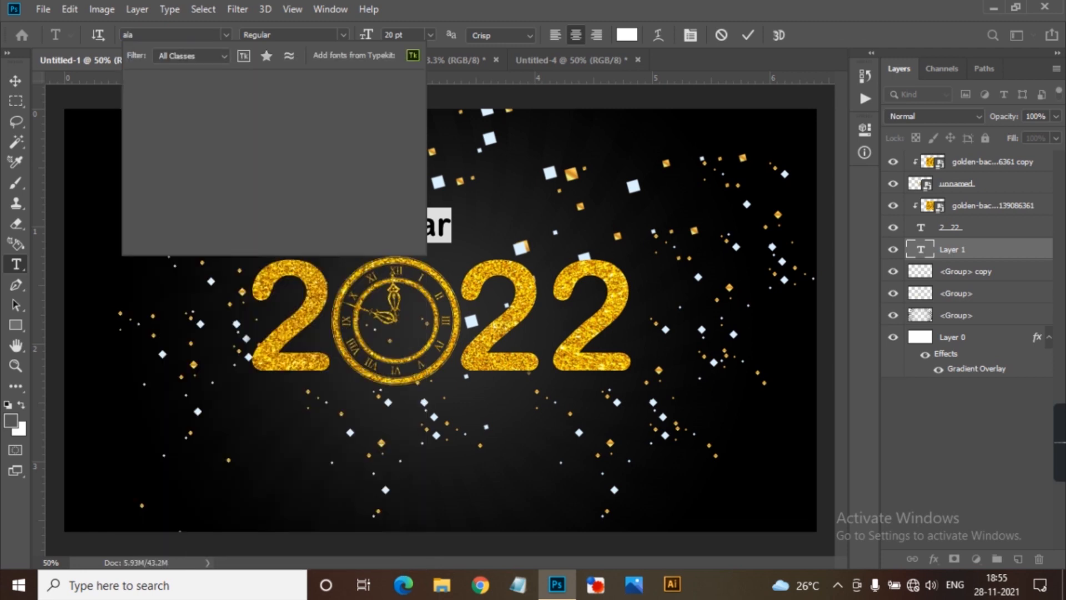
left_click(227, 81)
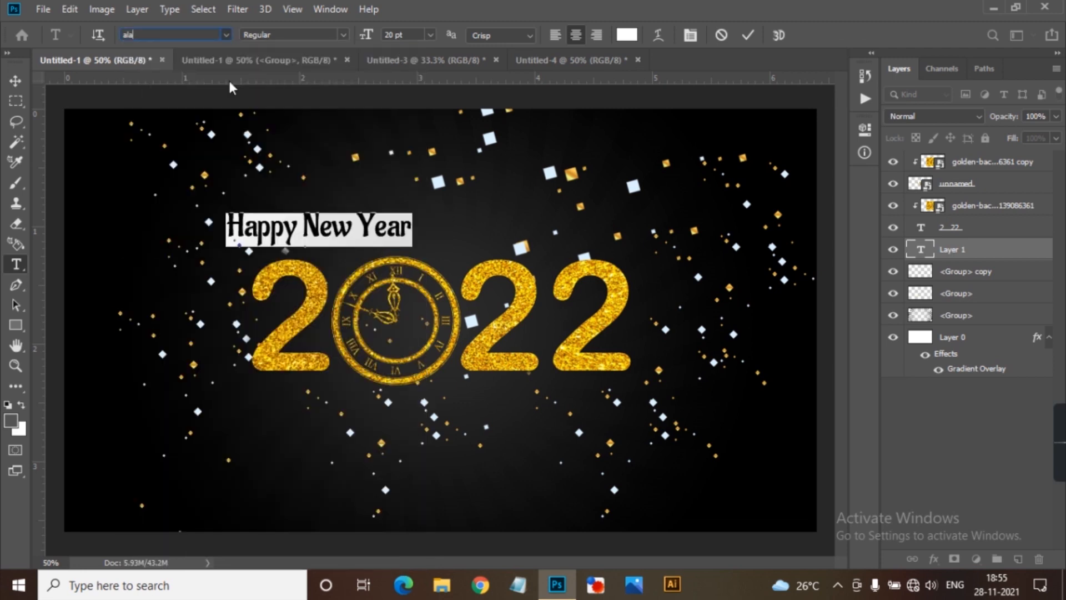
left_click(12, 82)
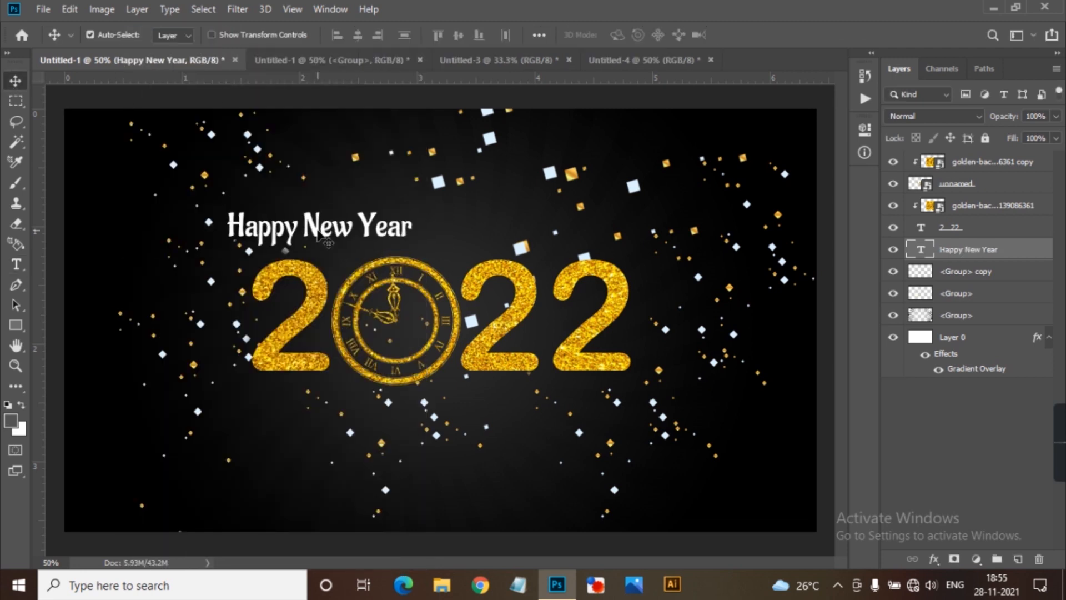
left_click_drag(318, 235, 341, 240)
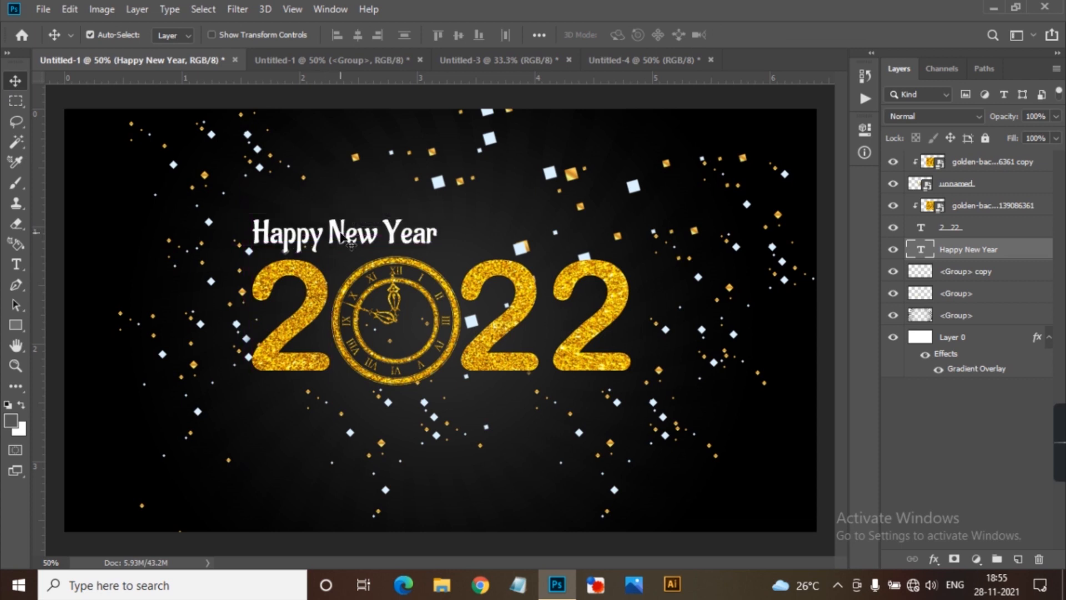
Close the separate confetti source document without saving its changes.
left_click(379, 63)
left_click(420, 59)
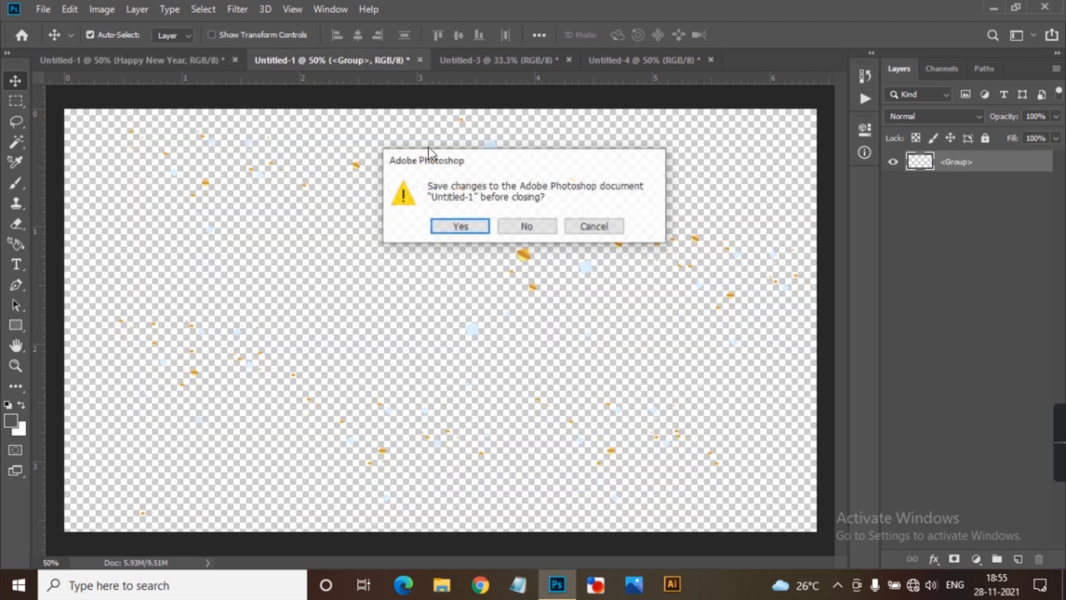
left_click(530, 228)
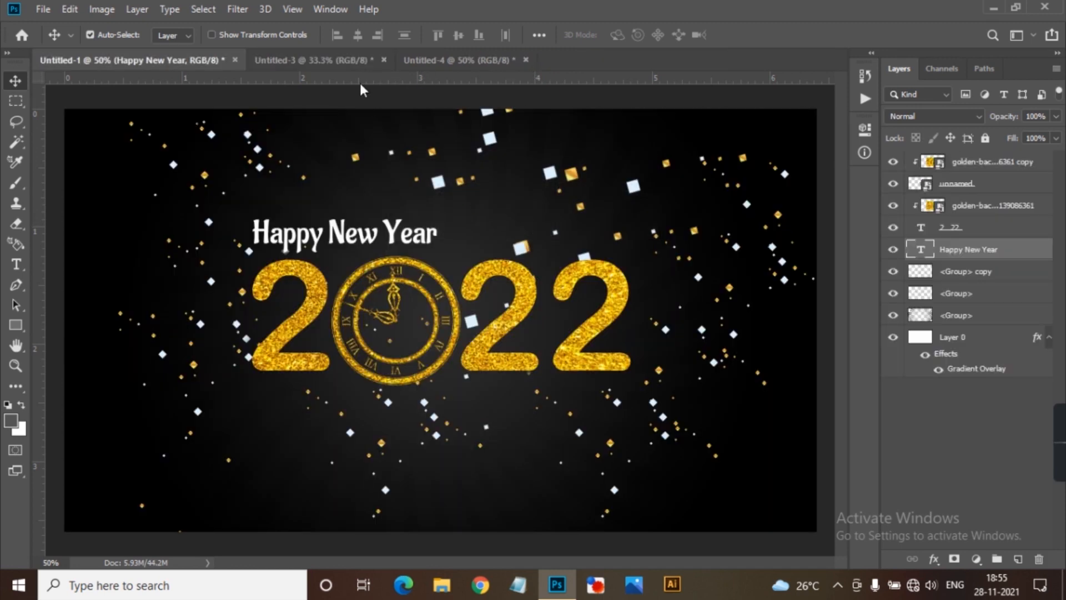
Copy the hanging stars from Untitled-3 into the New Year design along the canvas's right side, and close Untitled-3 without saving.
left_click(327, 59)
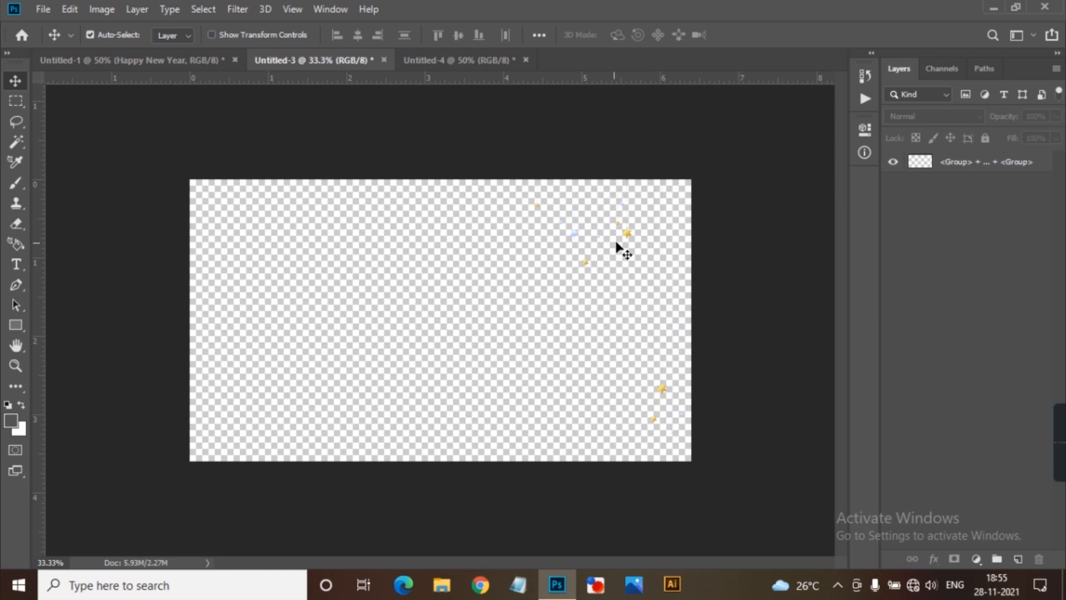
left_click_drag(627, 235, 707, 320)
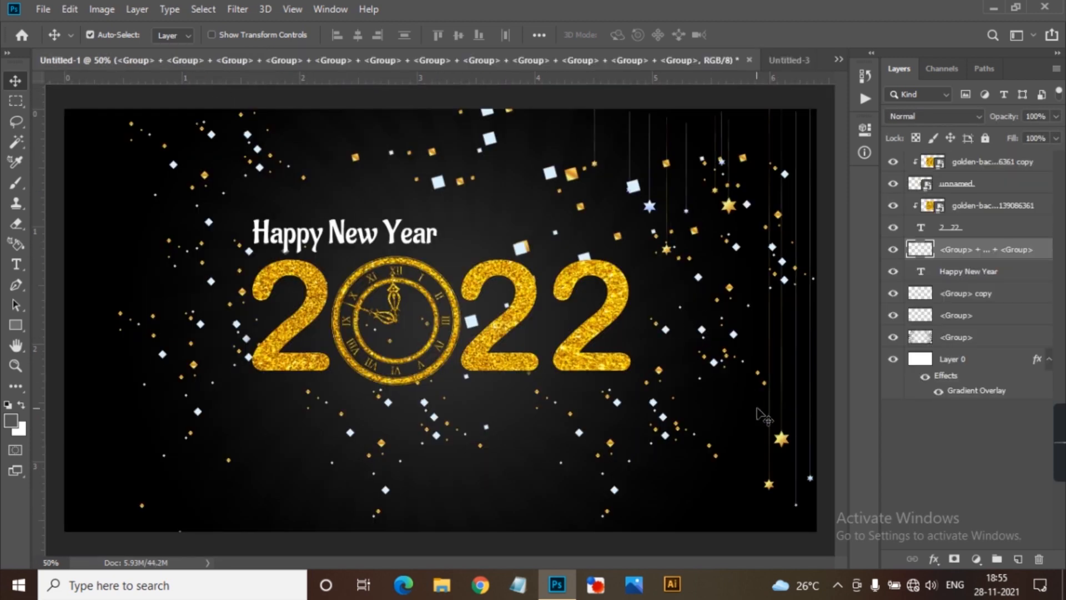
left_click_drag(780, 442, 779, 442)
left_click(780, 61)
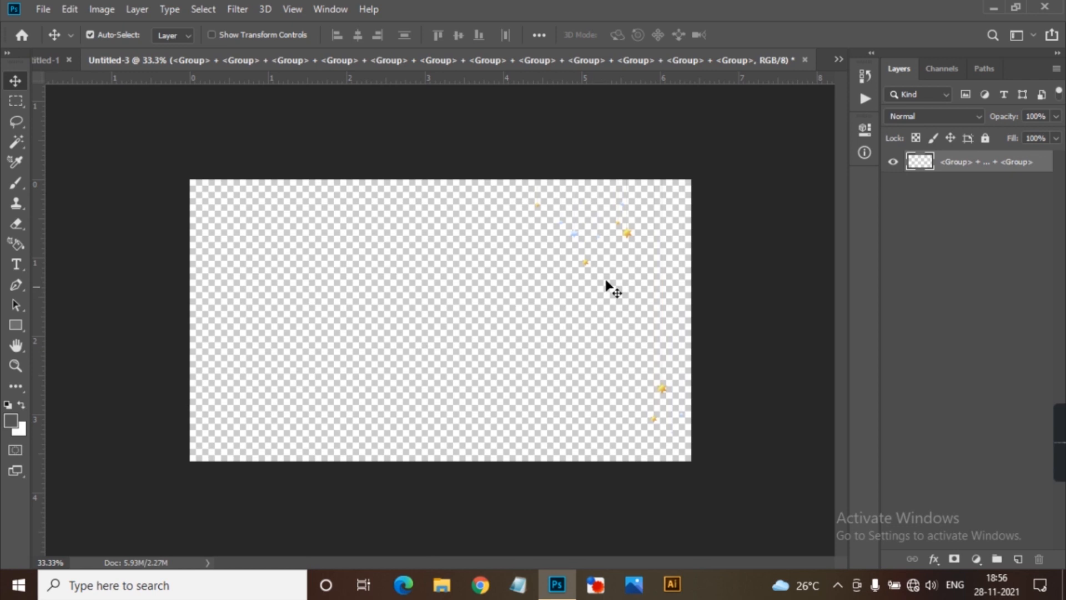
left_click(804, 60)
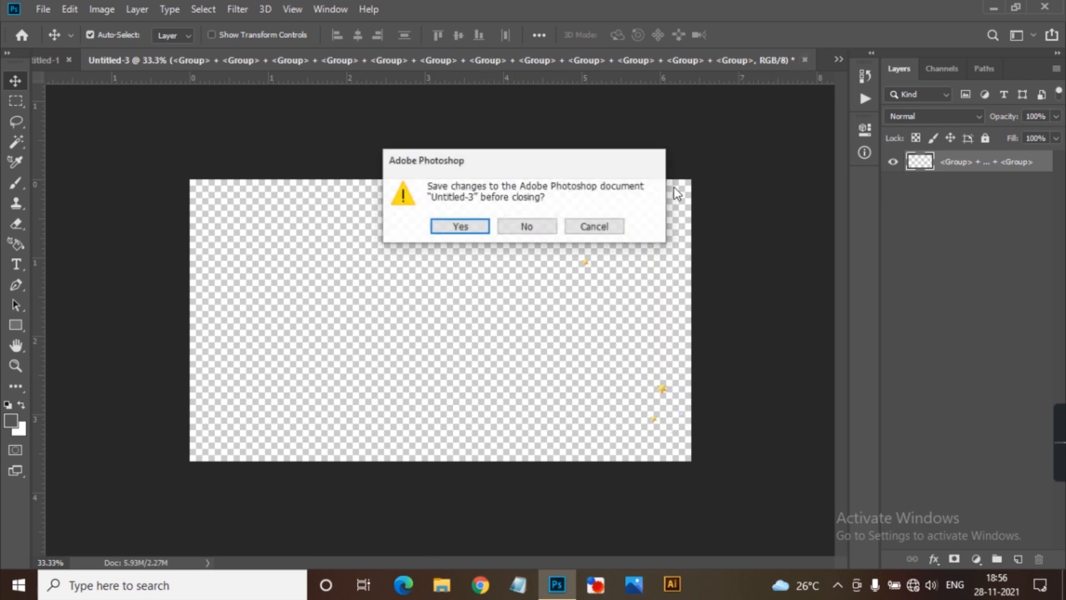
left_click(518, 230)
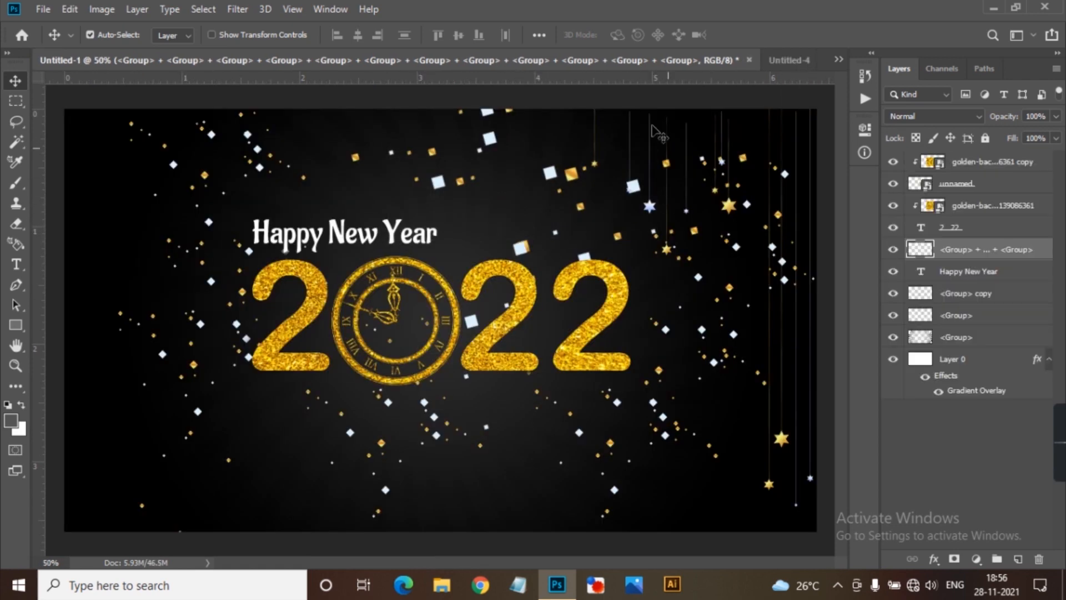
Copy the hanging stars from Untitled-4 into the design and position them along the canvas's left side, with strings starting at the top edge.
left_click(791, 60)
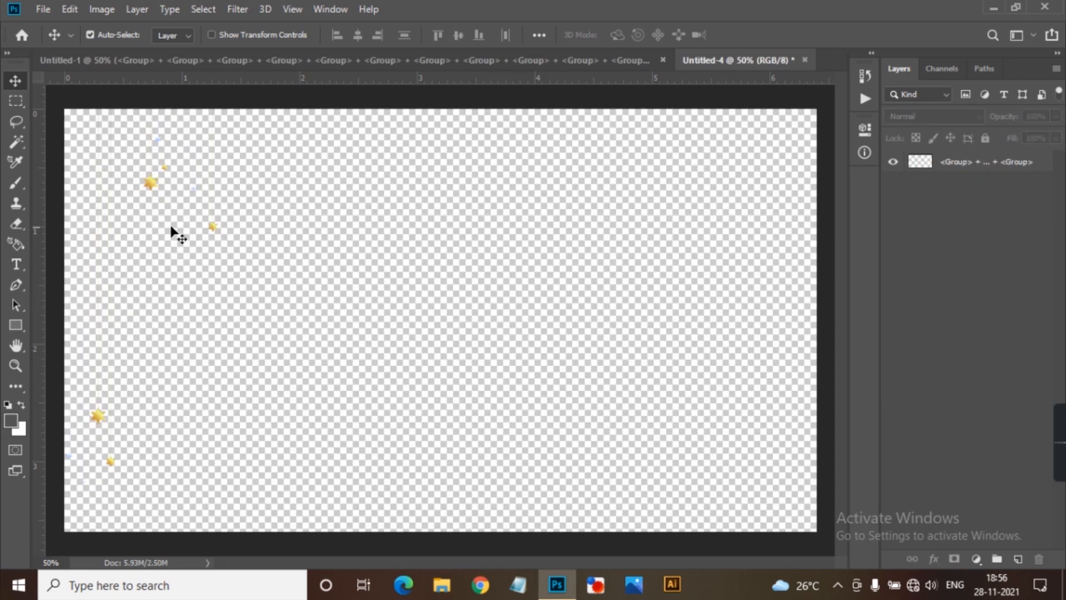
left_click_drag(156, 191, 189, 205)
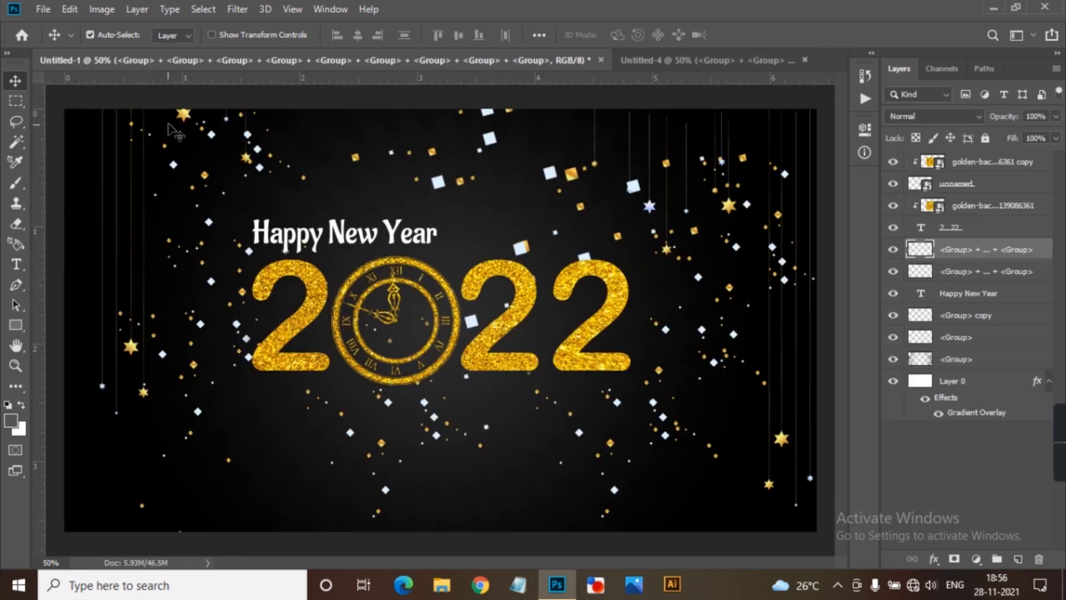
left_click_drag(192, 116, 165, 197)
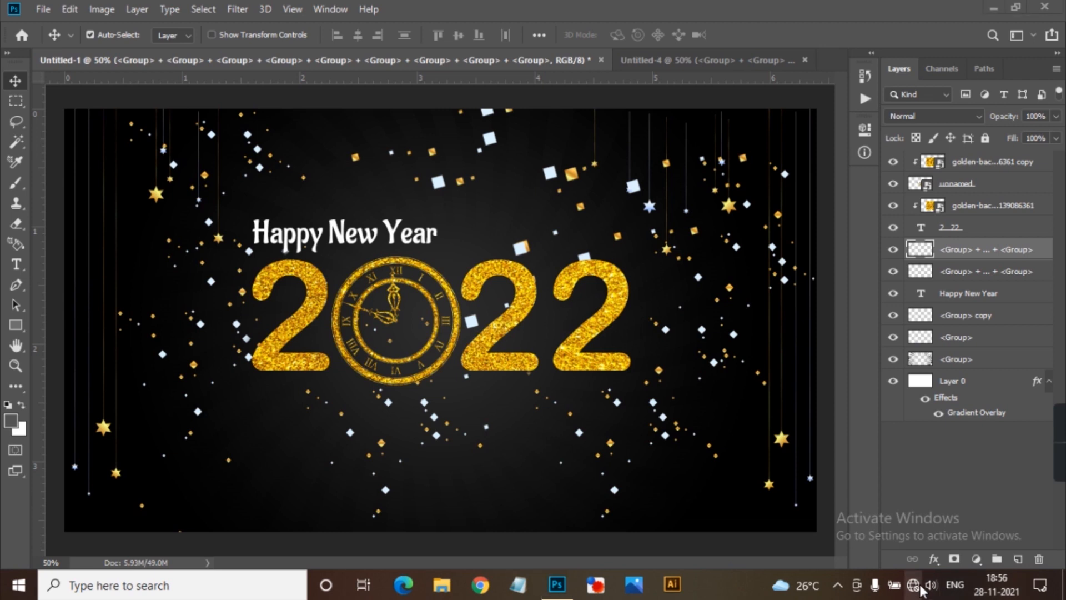
Apply a Gaussian Blur with a radius of about 4 px to the original confetti layer.
left_click(618, 240)
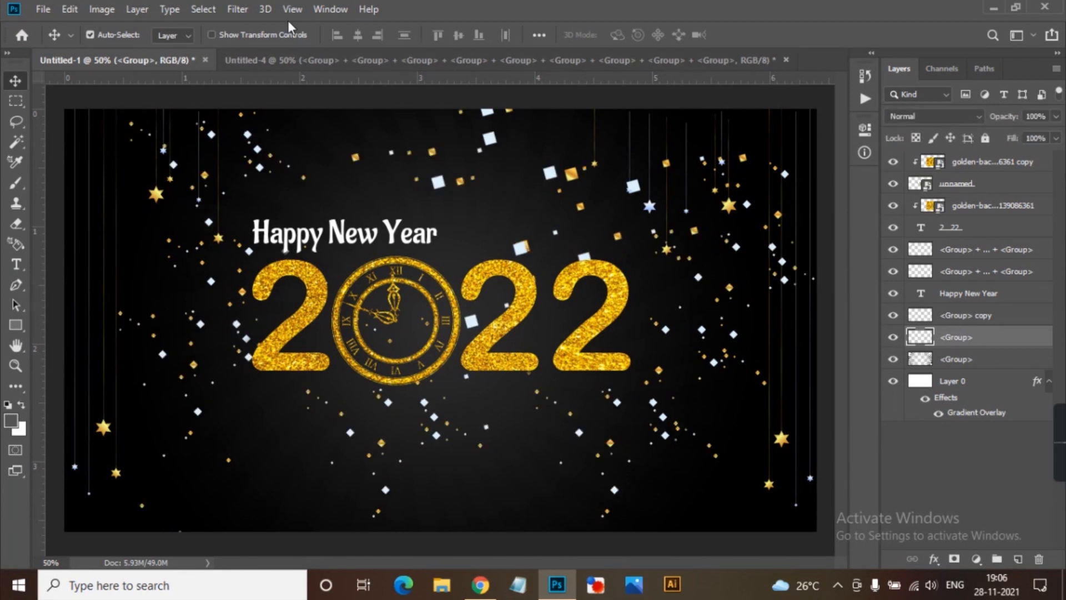
left_click(237, 10)
mouse_move(297, 202)
mouse_move(319, 187)
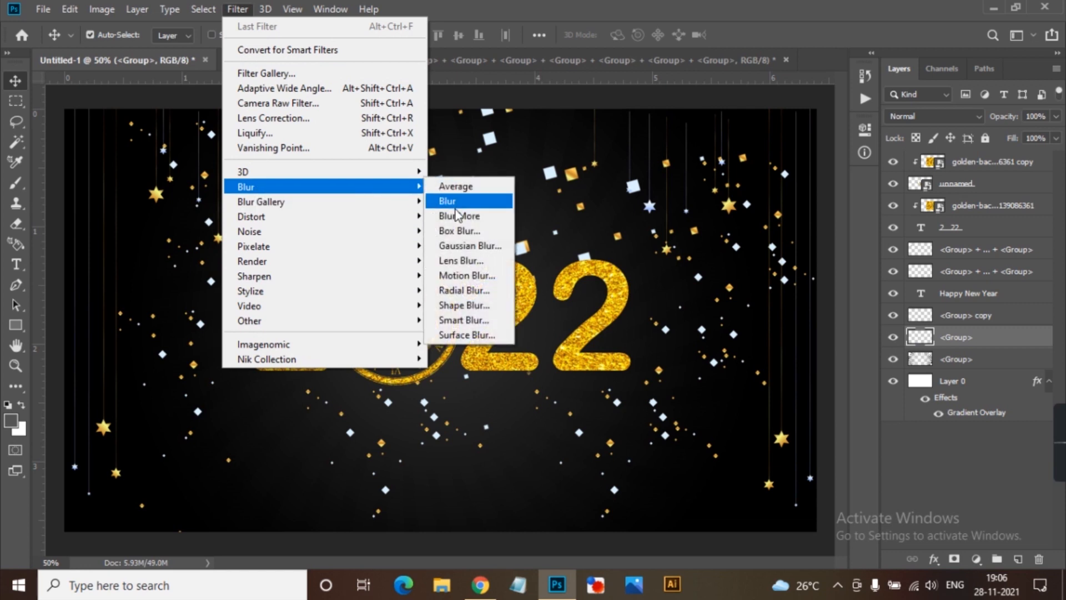
left_click(484, 244)
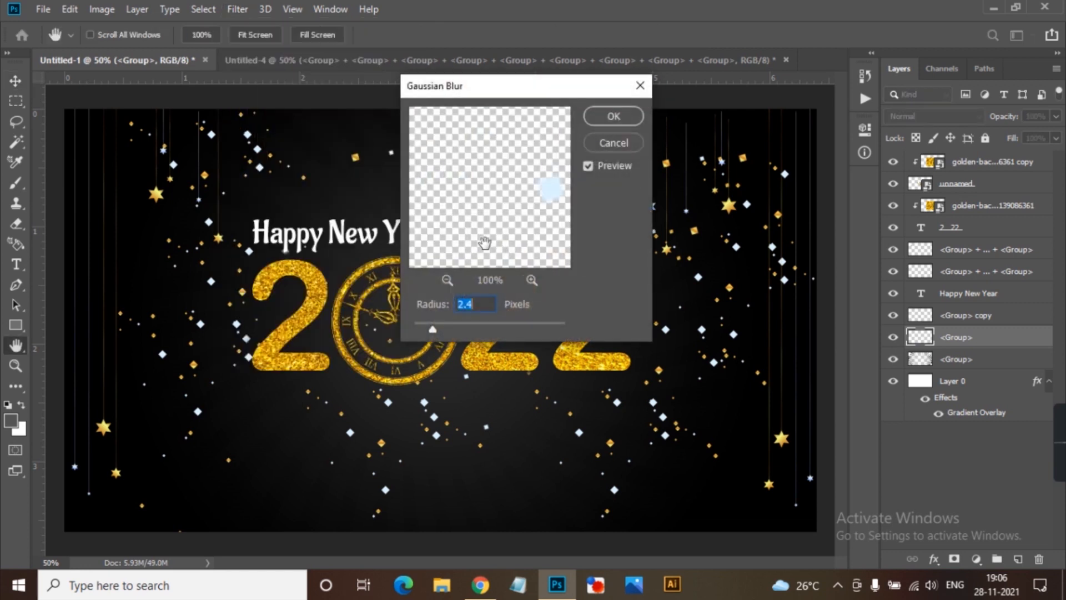
left_click(451, 322)
left_click(606, 121)
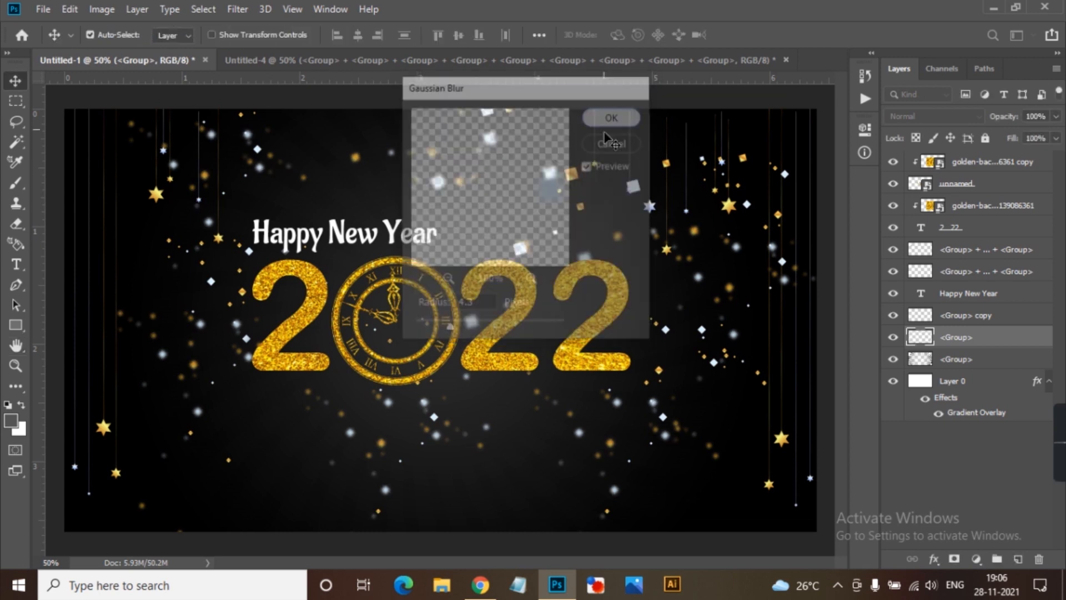
Blur the confetti copy layer with Gaussian Blur, keeping the radius used for the original confetti.
left_click(516, 468)
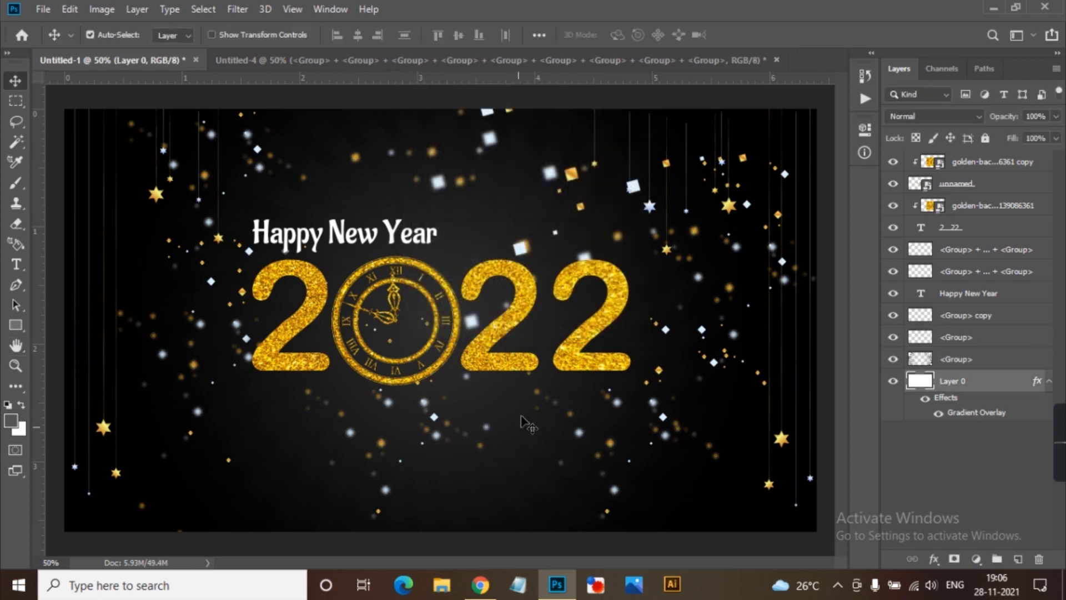
left_click(572, 176)
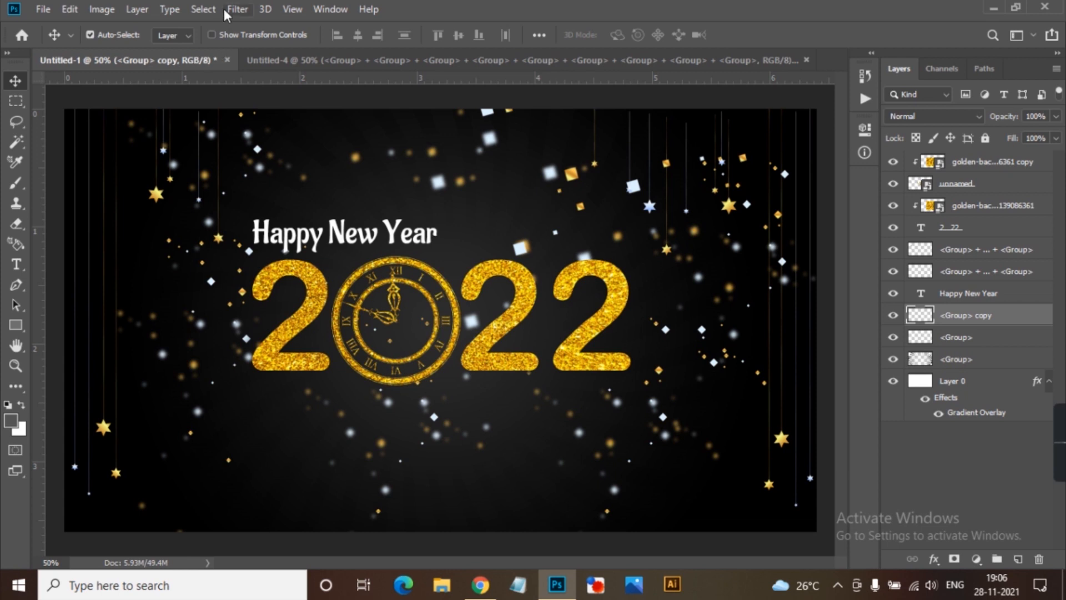
left_click(238, 10)
mouse_move(385, 203)
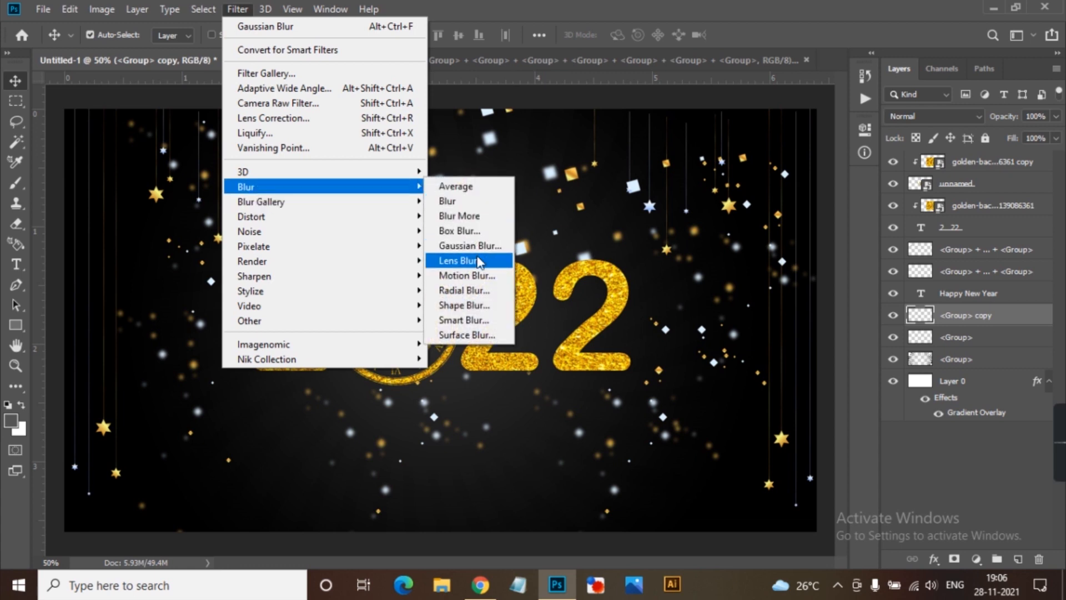
left_click(477, 246)
left_click(625, 112)
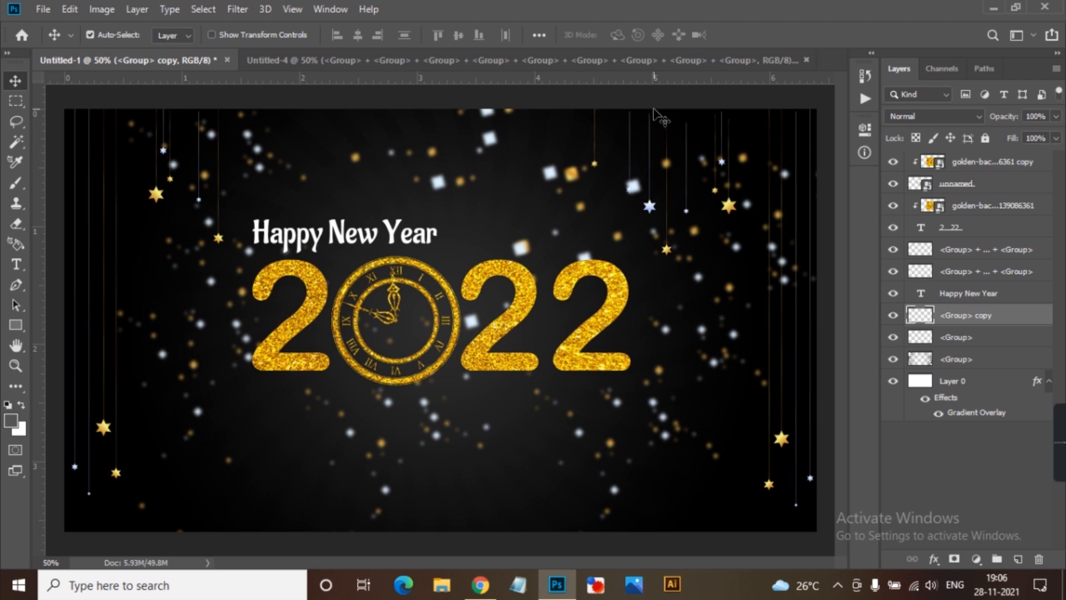
mouse_move(1048, 450)
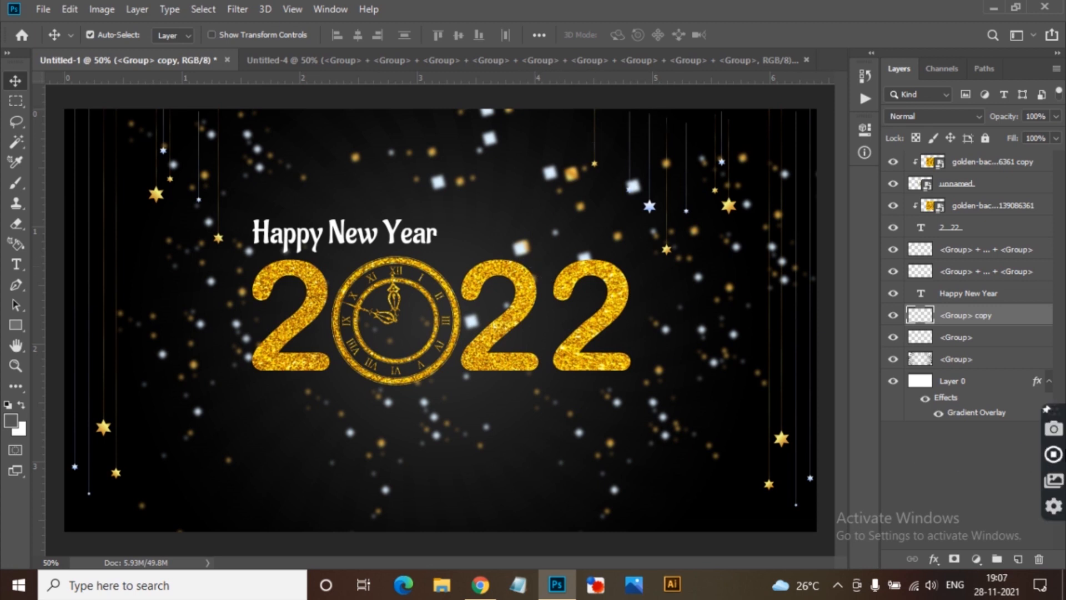